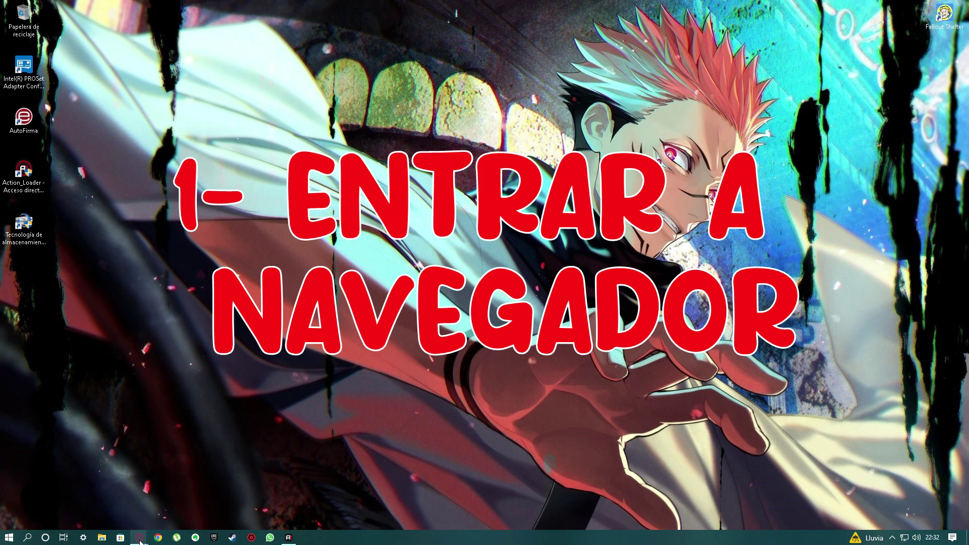
Step: Search Google for "obs" in the Opera browser and open the official obsproject.com result
{"action": "left_click", "coordinate": [184, 508]}
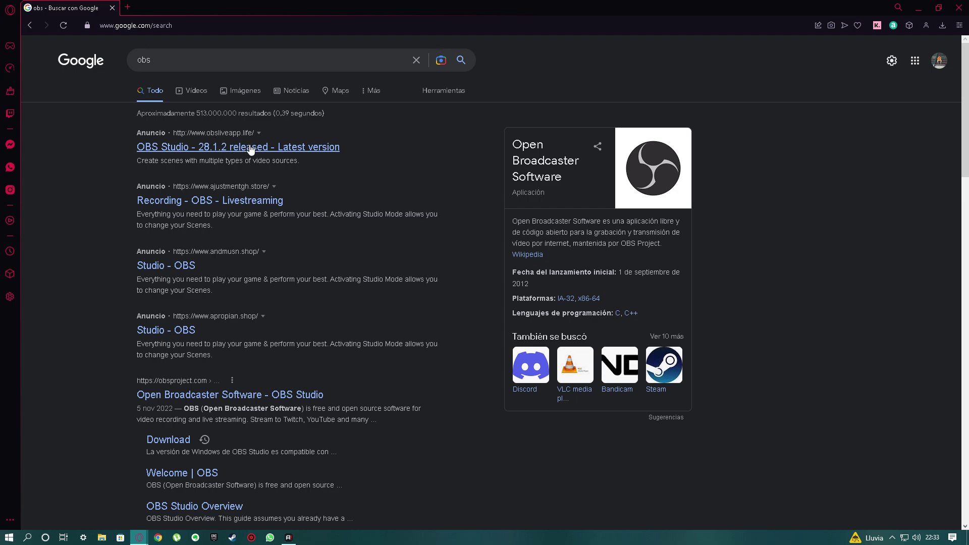
{"action": "scroll", "coordinate": [335, 275], "scroll_direction": "down", "scroll_amount": 3}
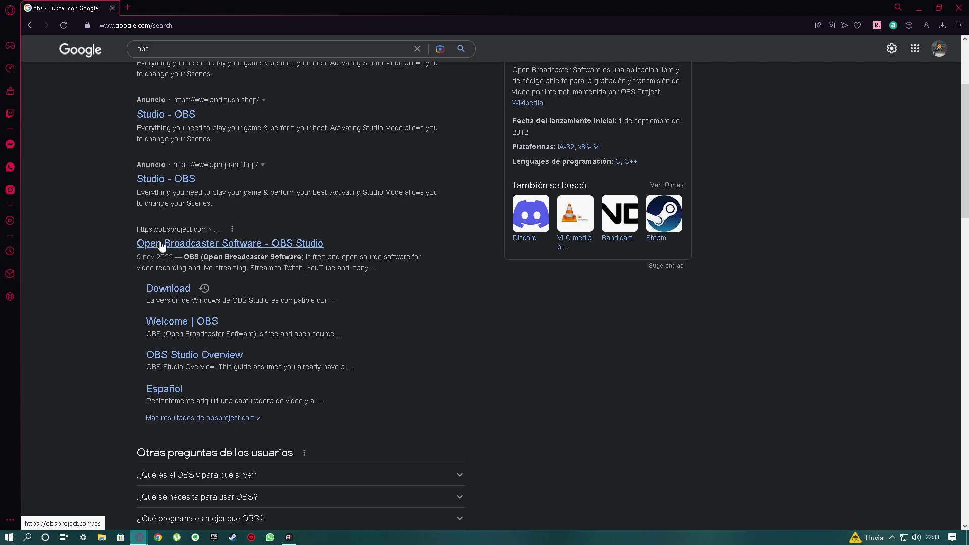
{"action": "left_click", "coordinate": [228, 248]}
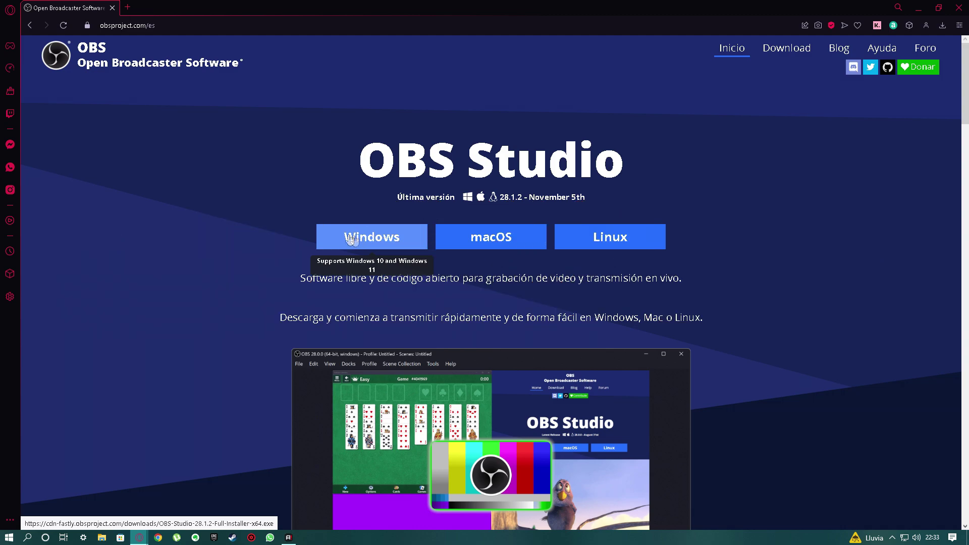
Step: Download the Windows installer of OBS Studio 28.1.2 and save it in the Descargas folder
{"action": "left_click", "coordinate": [387, 238]}
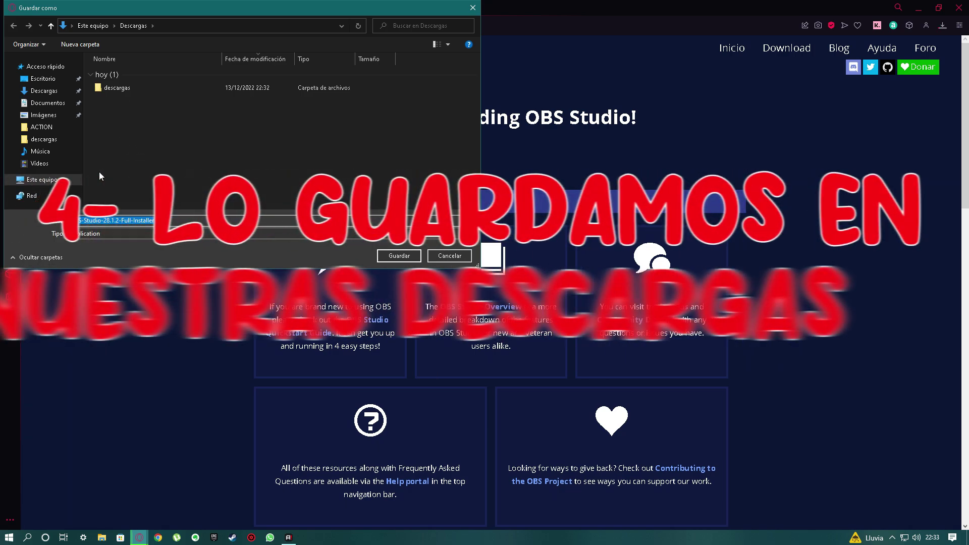
{"action": "left_click", "coordinate": [45, 92]}
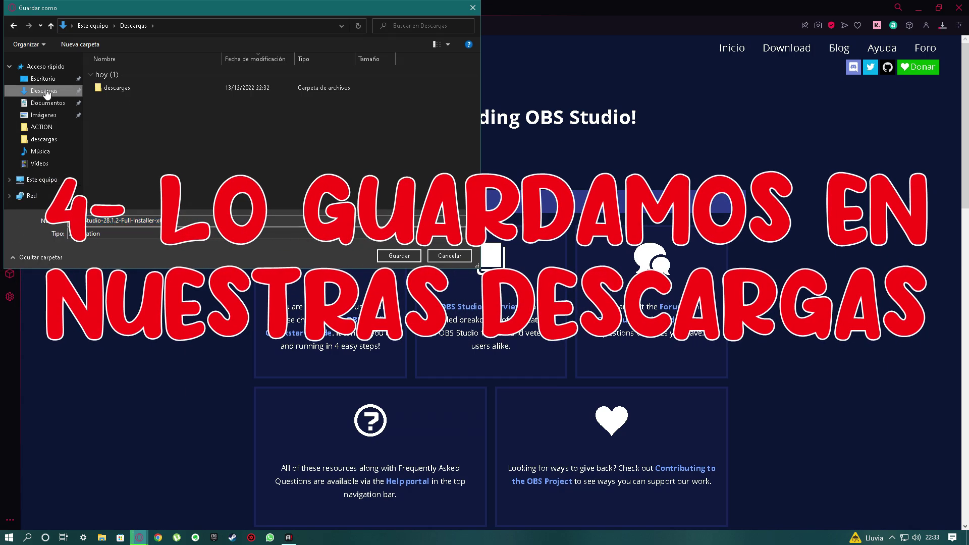
{"action": "left_click", "coordinate": [398, 256]}
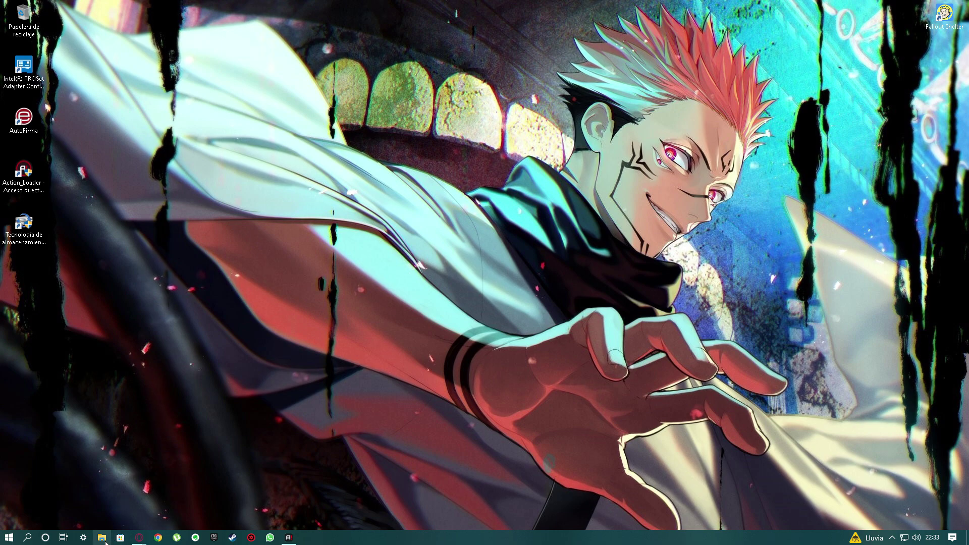
Step: Move the OBS-Studio-28.1.2-Full-Installer-x64 file from the Descargas folder to the desktop and close File Explorer
{"action": "left_click", "coordinate": [103, 538]}
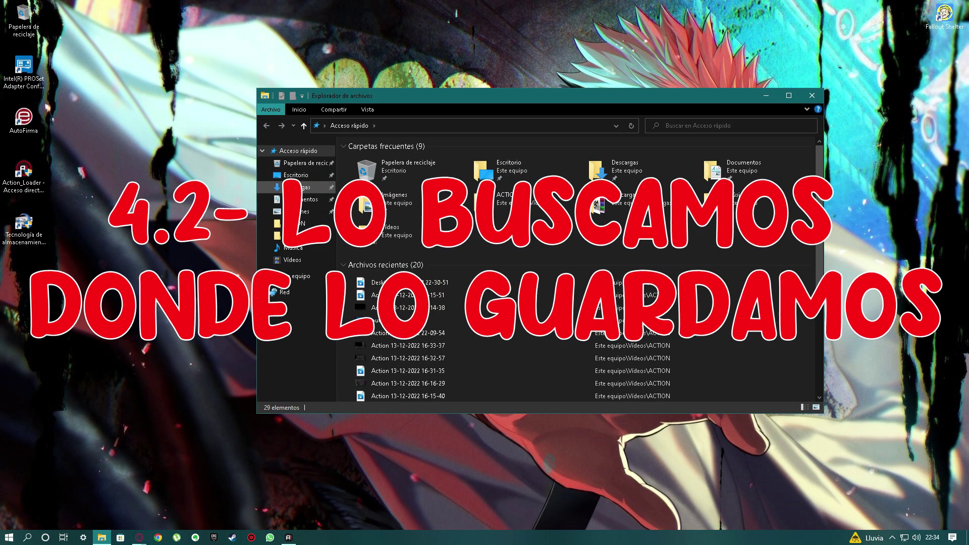
{"action": "left_click", "coordinate": [293, 187]}
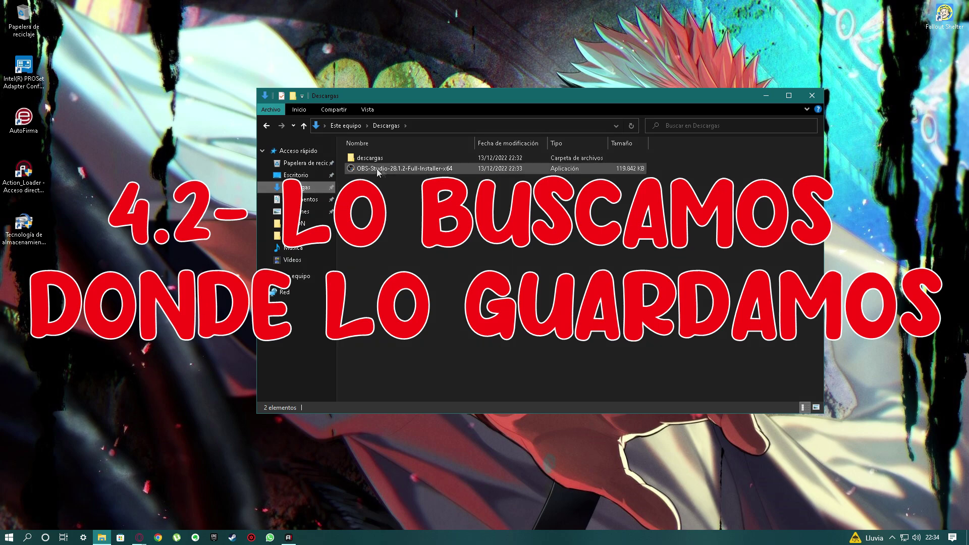
{"action": "left_click_drag", "start_coordinate": [368, 168], "coordinate": [508, 169]}
{"action": "left_click", "coordinate": [812, 95]}
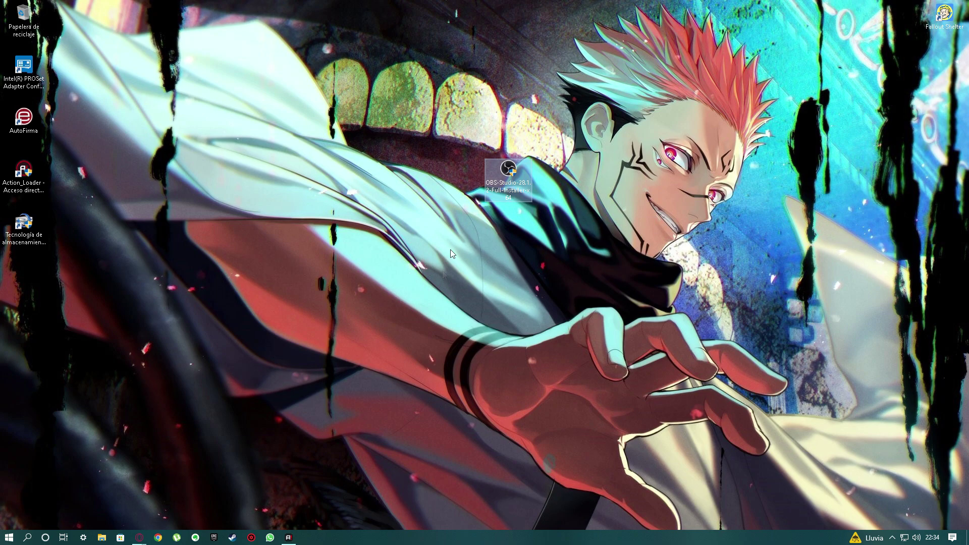
Step: Run the OBS Studio installer on the desktop as administrator and allow it to make changes
{"action": "left_click_drag", "start_coordinate": [633, 107], "coordinate": [468, 204]}
{"action": "right_click", "coordinate": [509, 177]}
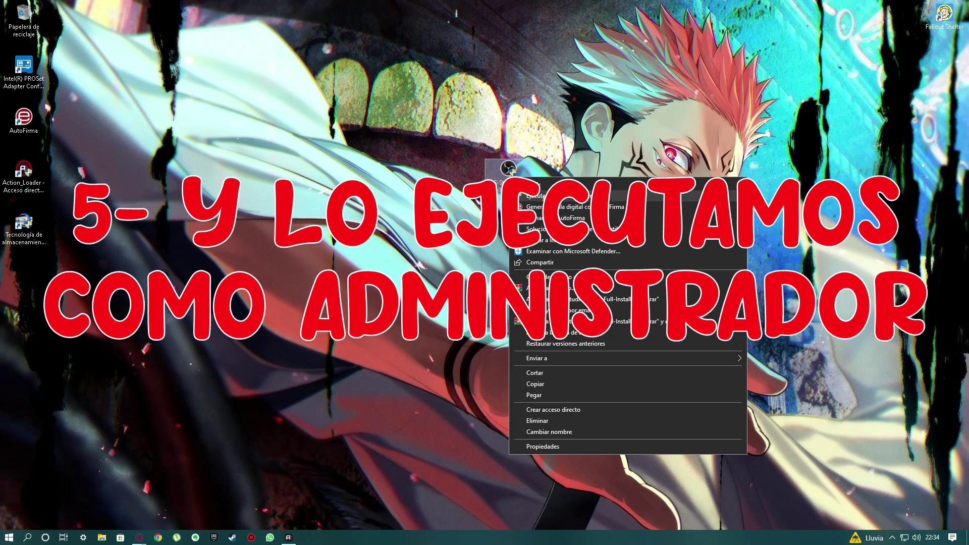
{"action": "left_click", "coordinate": [537, 195]}
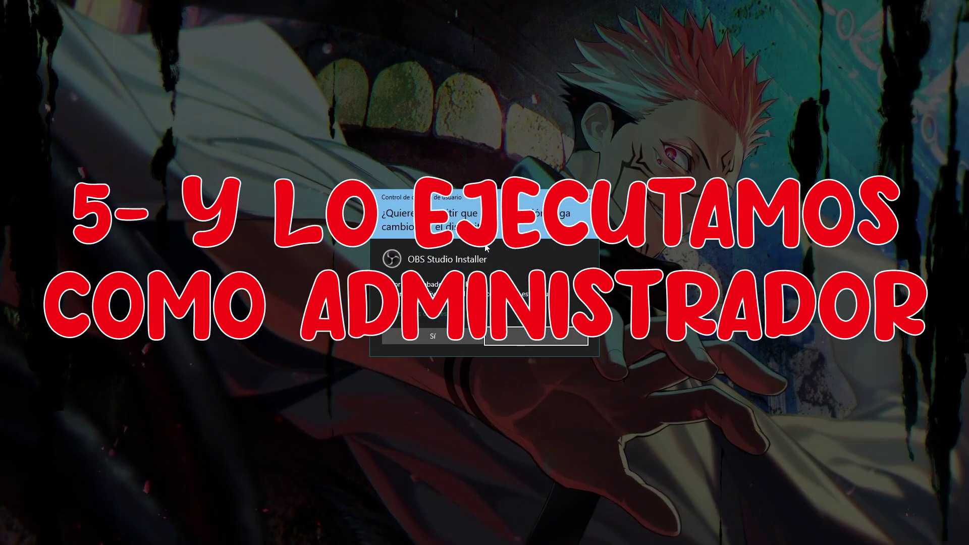
{"action": "left_click", "coordinate": [399, 336]}
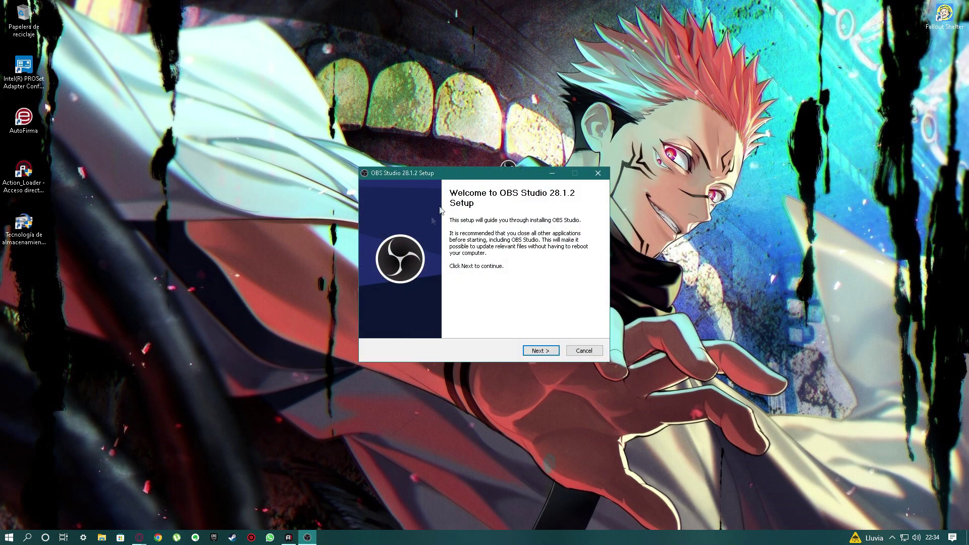
Step: Install OBS Studio 28.1.2 in C:\Program Files\obs-studio and finish the setup with launching the program disabled
{"action": "left_click_drag", "start_coordinate": [469, 173], "coordinate": [477, 159]}
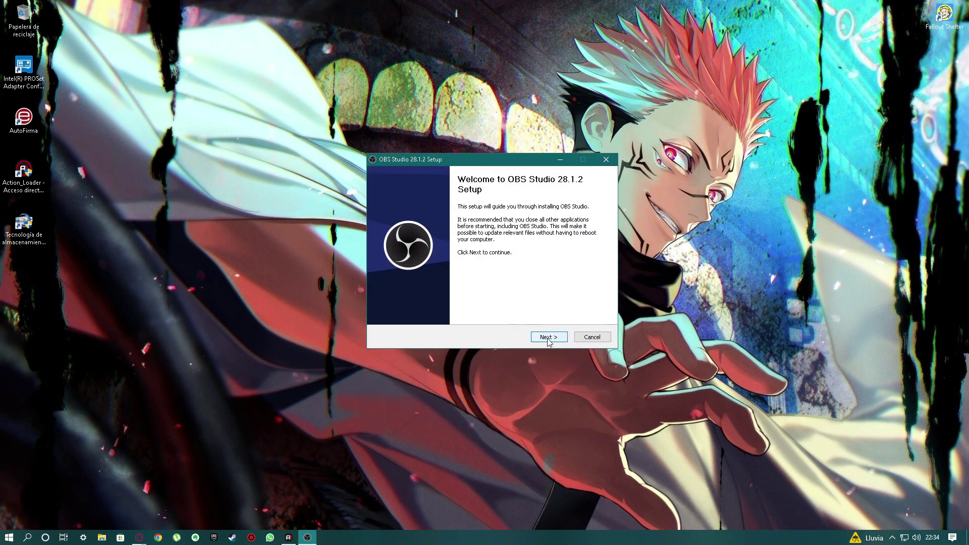
{"action": "left_click", "coordinate": [549, 337]}
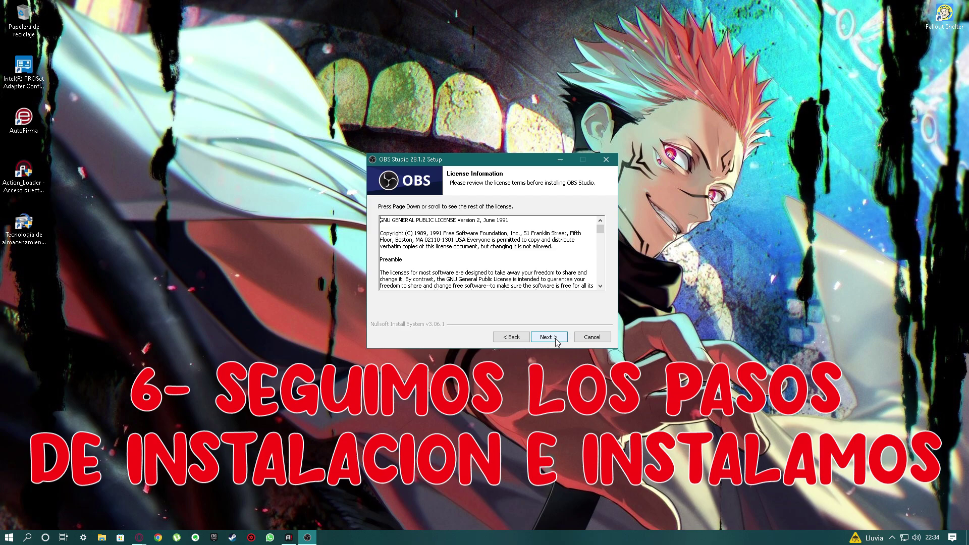
{"action": "left_click", "coordinate": [549, 337]}
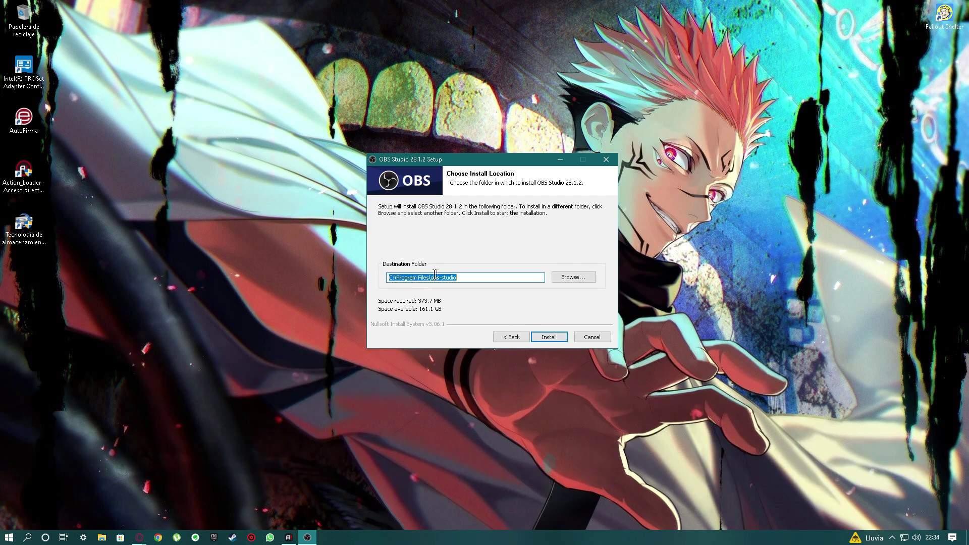
{"action": "left_click", "coordinate": [558, 338]}
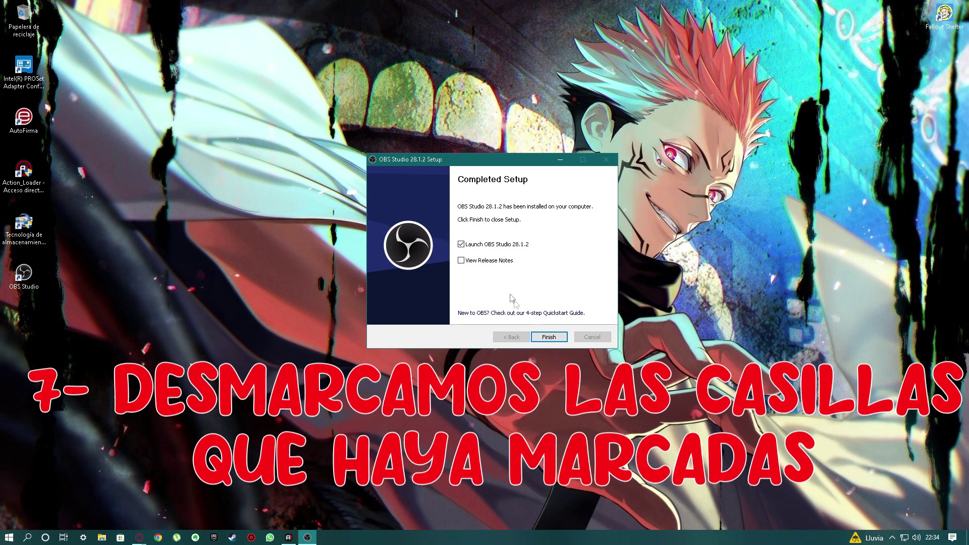
{"action": "left_click", "coordinate": [461, 244]}
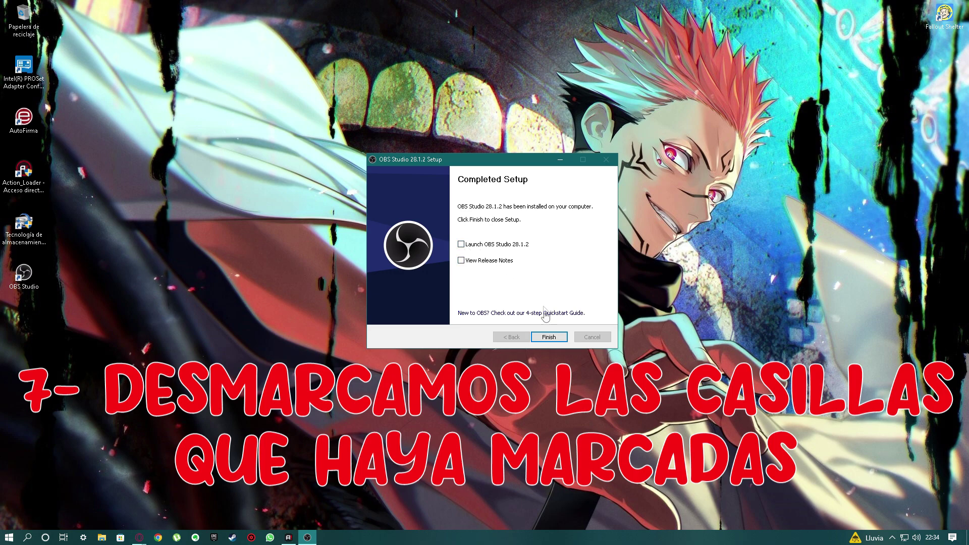
{"action": "left_click", "coordinate": [548, 337]}
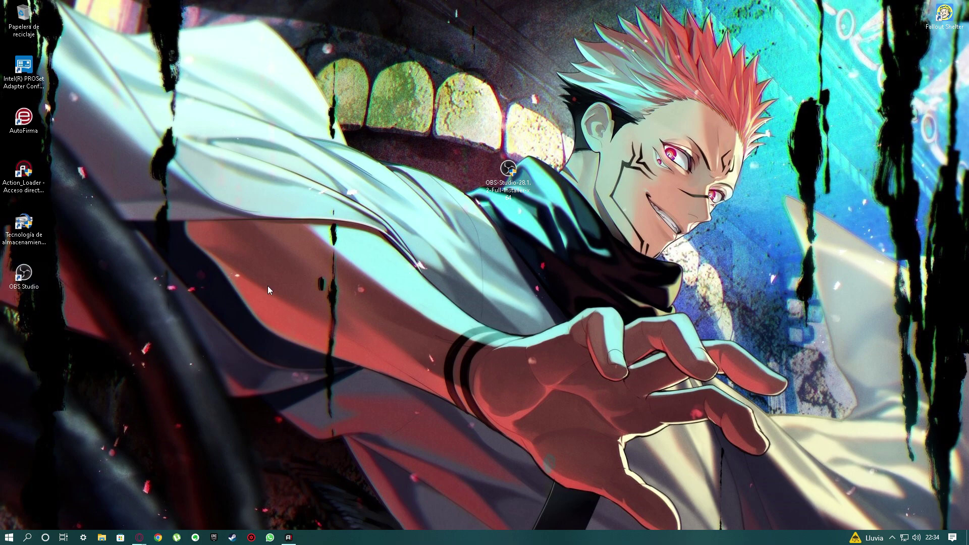
Step: Discard the installer in the Recycle Bin and move the OBS Studio shortcut to the middle of the desktop
{"action": "left_click_drag", "start_coordinate": [507, 172], "coordinate": [7, 28]}
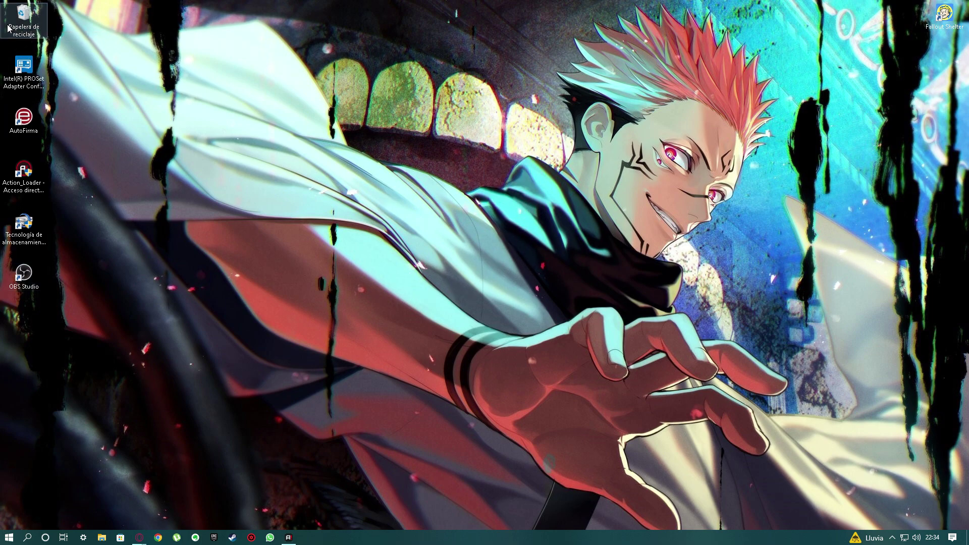
{"action": "left_click_drag", "start_coordinate": [24, 275], "coordinate": [459, 171]}
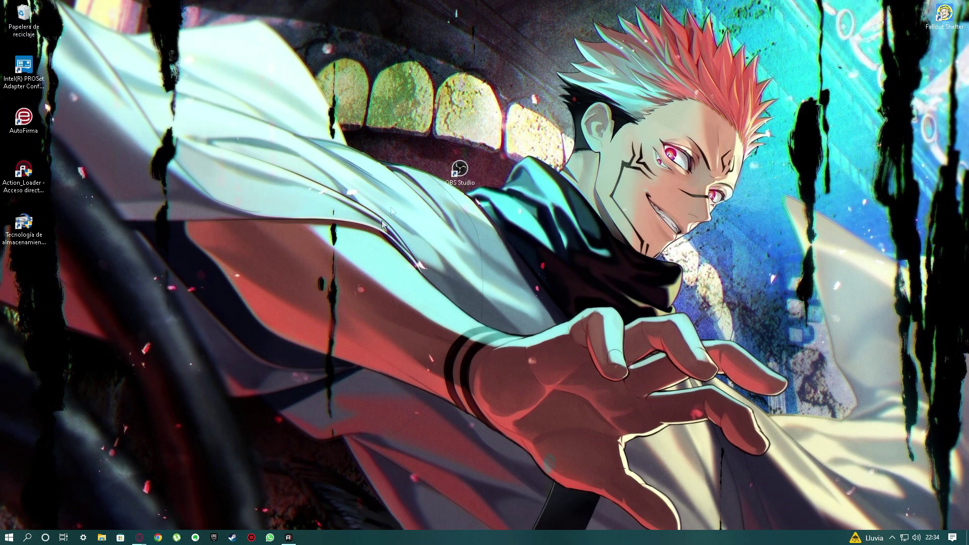
Step: Launch OBS Studio and choose to optimize only for recording in the auto-configuration wizard
{"action": "double_click", "coordinate": [462, 171]}
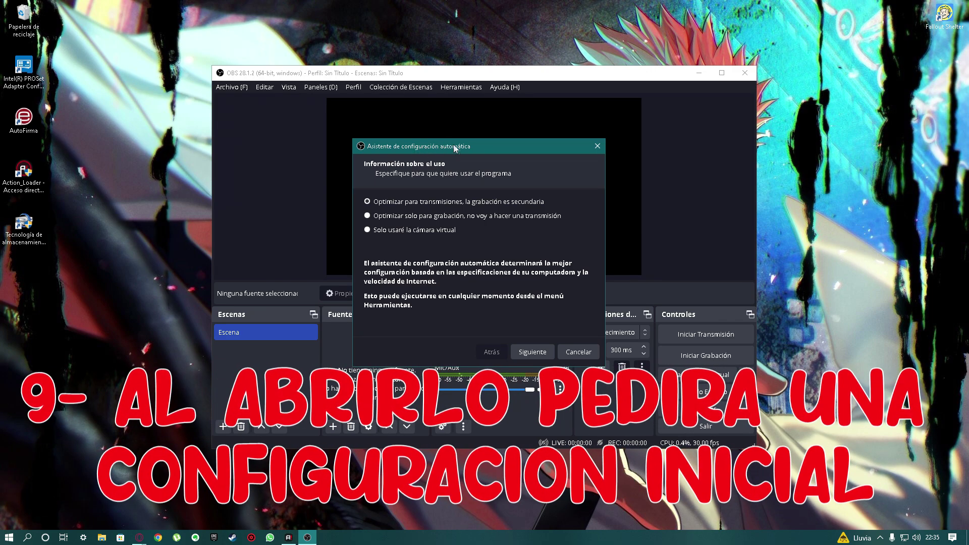
{"action": "left_click_drag", "start_coordinate": [455, 145], "coordinate": [461, 139]}
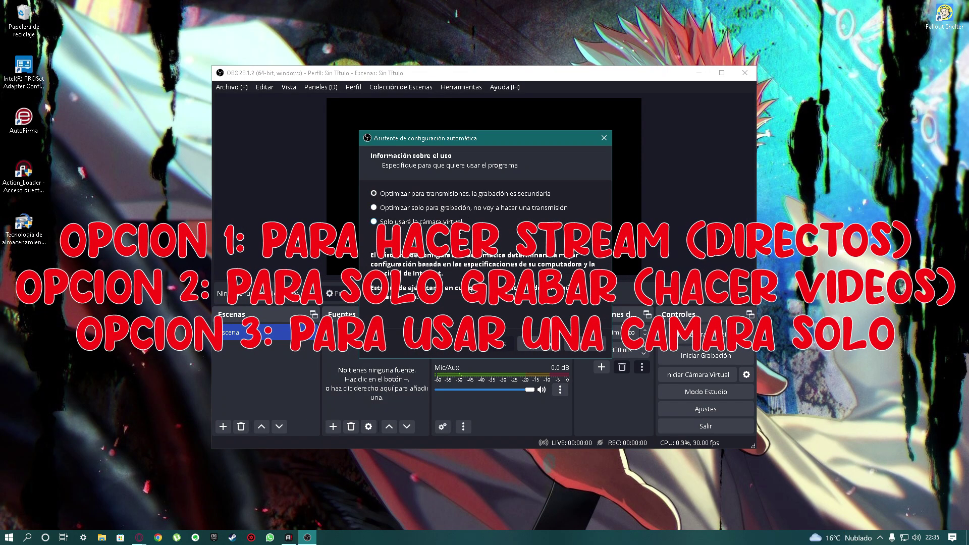
{"action": "left_click", "coordinate": [373, 208]}
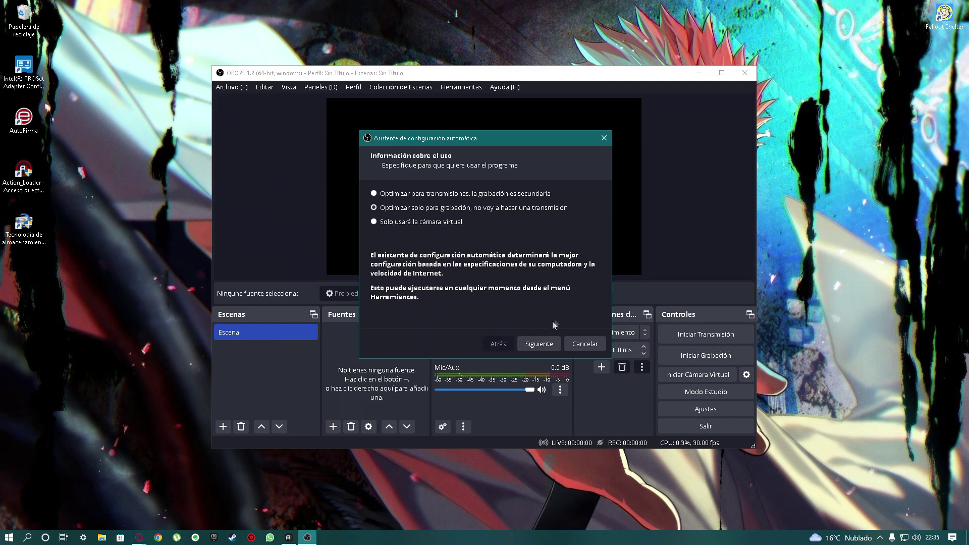
{"action": "left_click", "coordinate": [539, 343]}
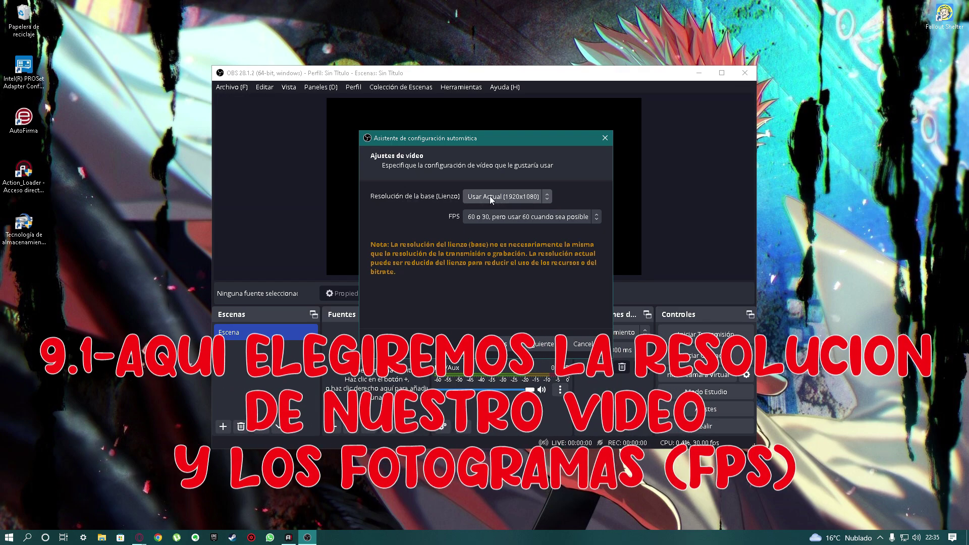
Step: Set the base resolution to Usar Actual (1920x1080) and the FPS to 60, and apply the wizard's configuration
{"action": "left_click", "coordinate": [509, 194]}
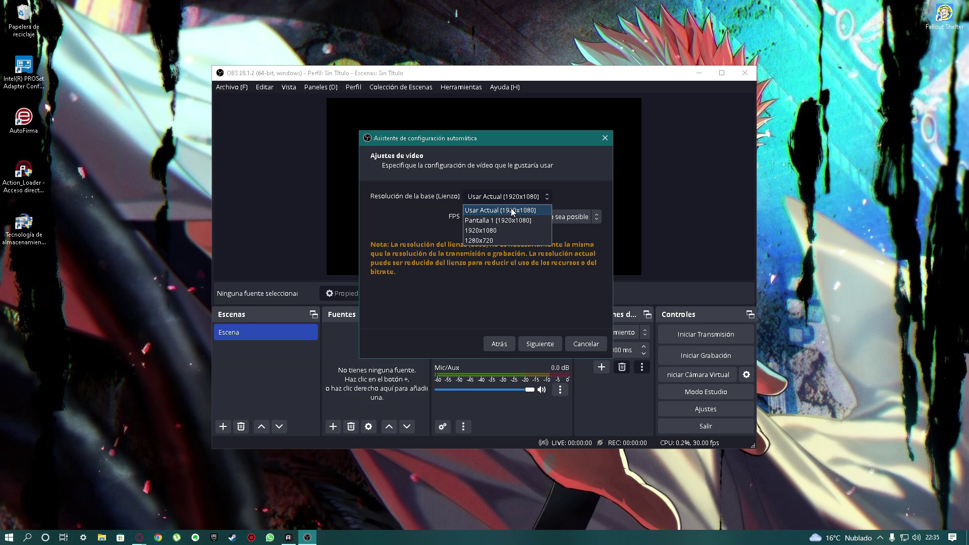
{"action": "left_click", "coordinate": [511, 210]}
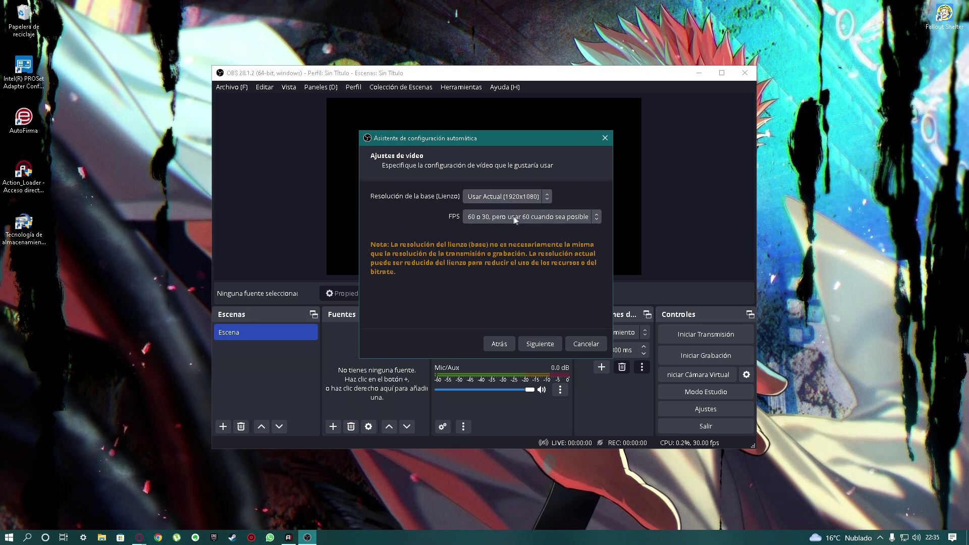
{"action": "left_click", "coordinate": [516, 218]}
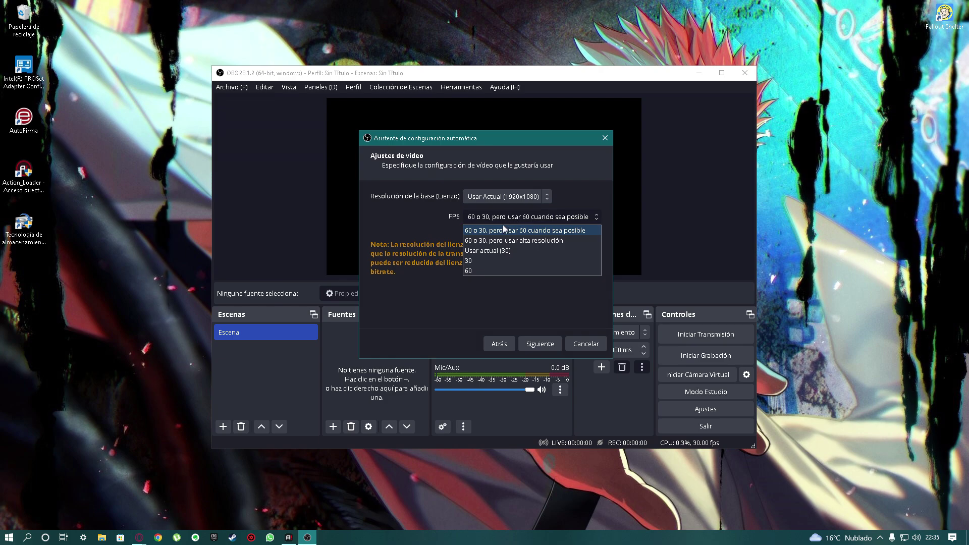
{"action": "left_click", "coordinate": [486, 271]}
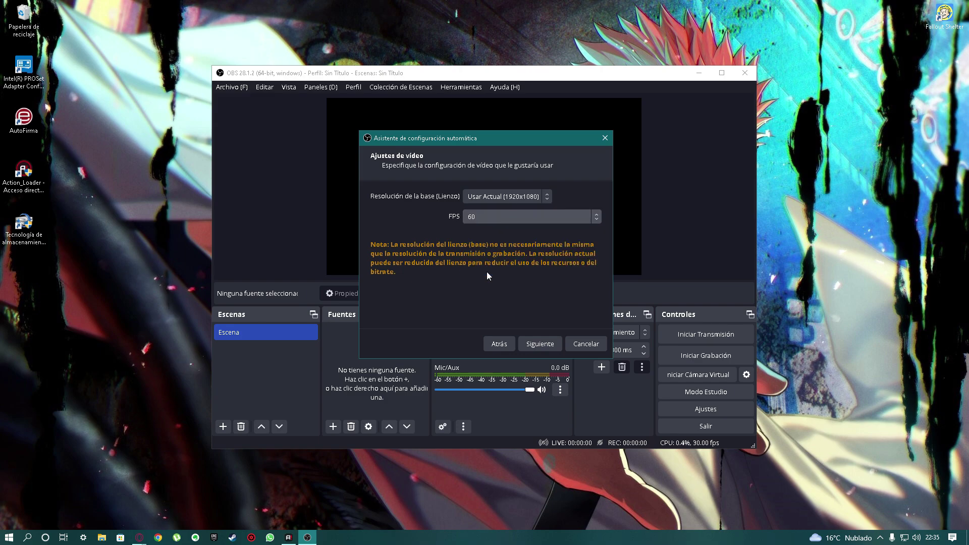
{"action": "left_click", "coordinate": [539, 343]}
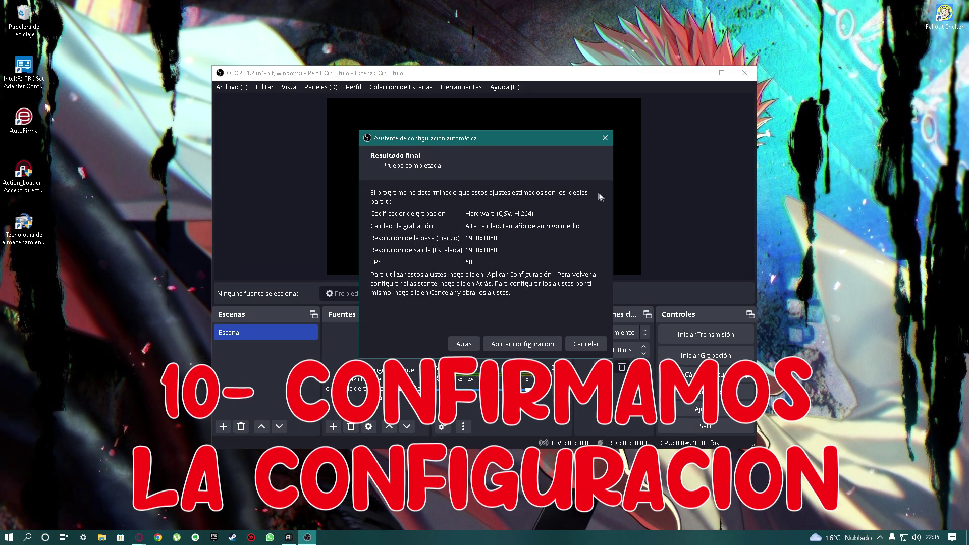
{"action": "left_click", "coordinate": [526, 343]}
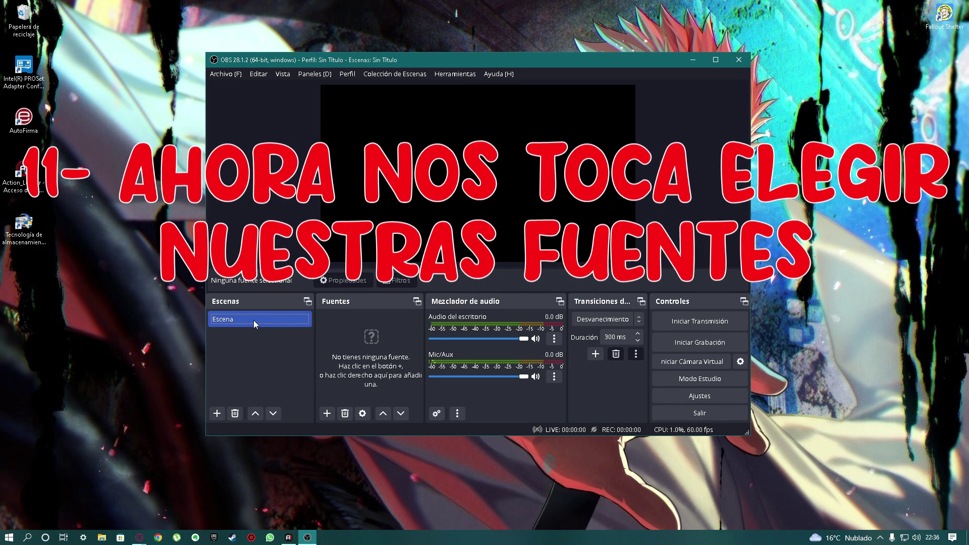
Step: Add a new Captura de pantalla source with the capture method Automático and Pantalla 1: 1920x1080 as the display
{"action": "left_click", "coordinate": [327, 413]}
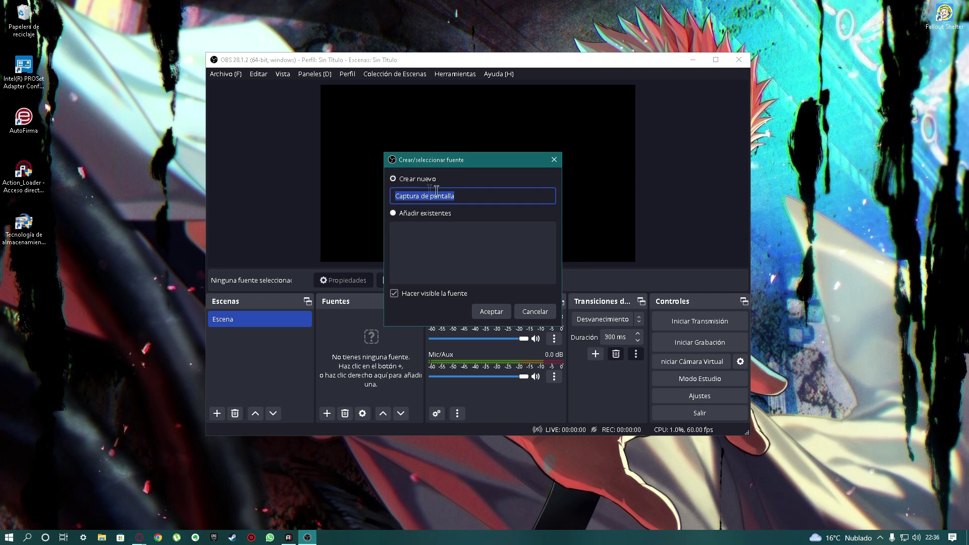
{"action": "left_click", "coordinate": [498, 313]}
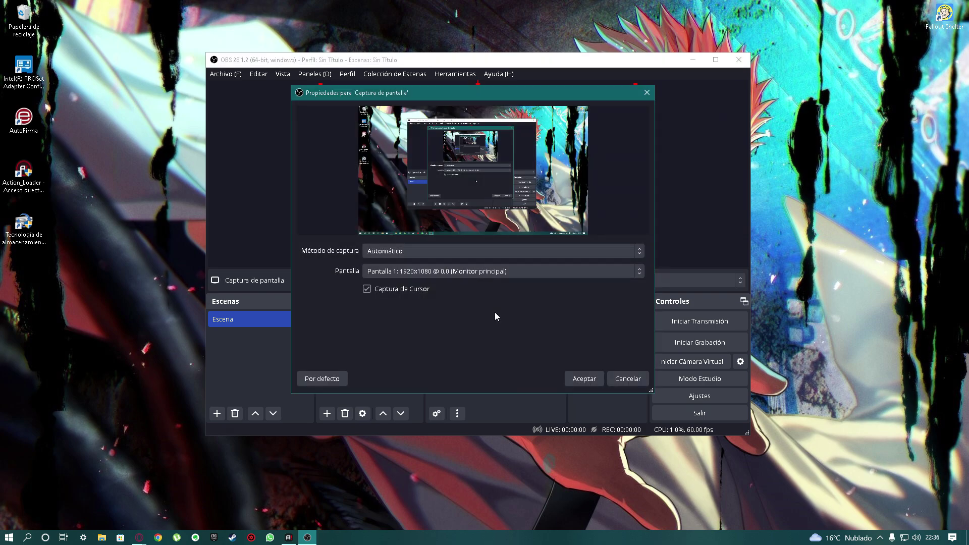
{"action": "left_click", "coordinate": [459, 251]}
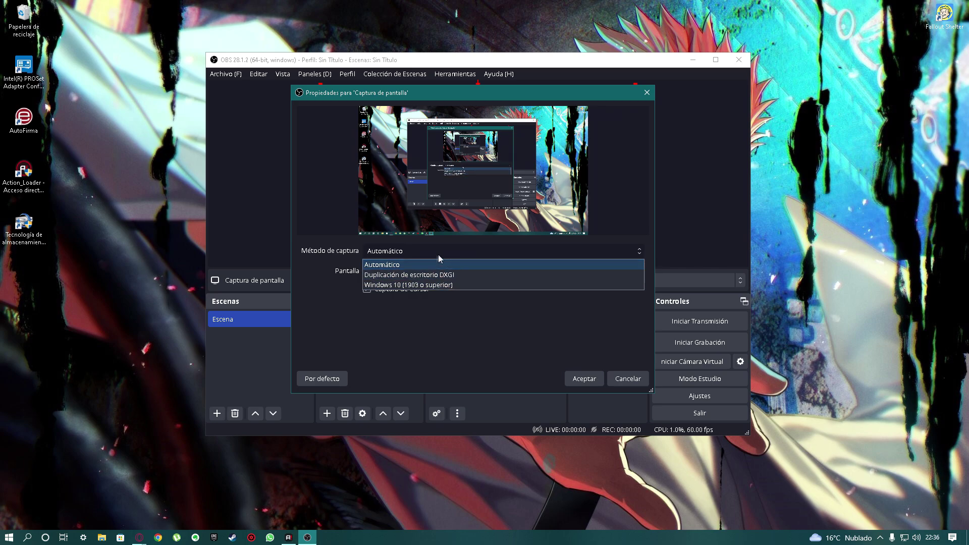
{"action": "left_click", "coordinate": [442, 266]}
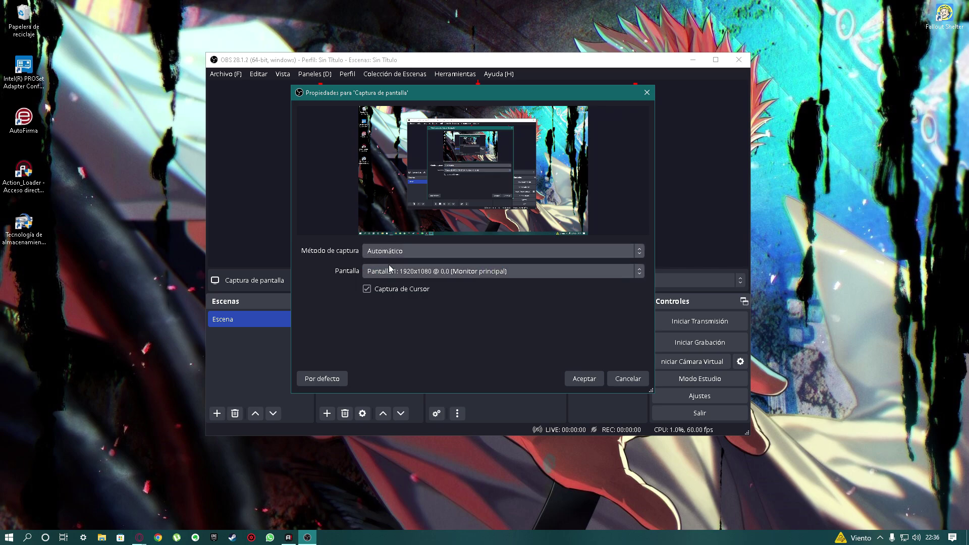
{"action": "left_click", "coordinate": [441, 272]}
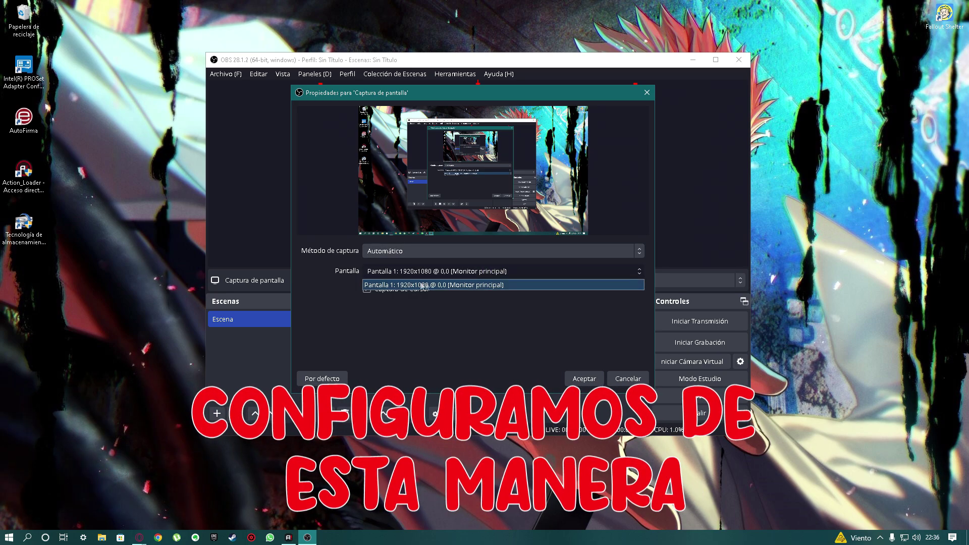
{"action": "left_click", "coordinate": [428, 283]}
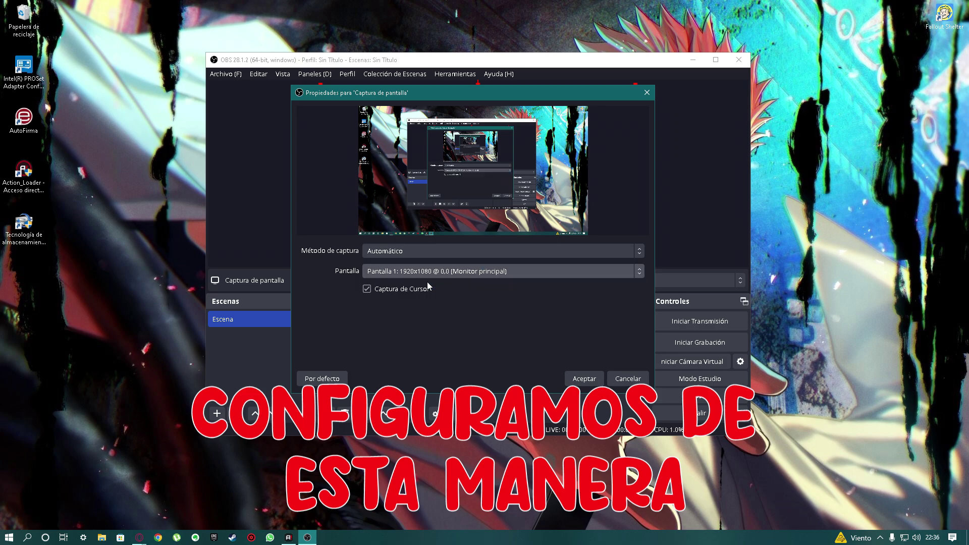
{"action": "left_click", "coordinate": [591, 381]}
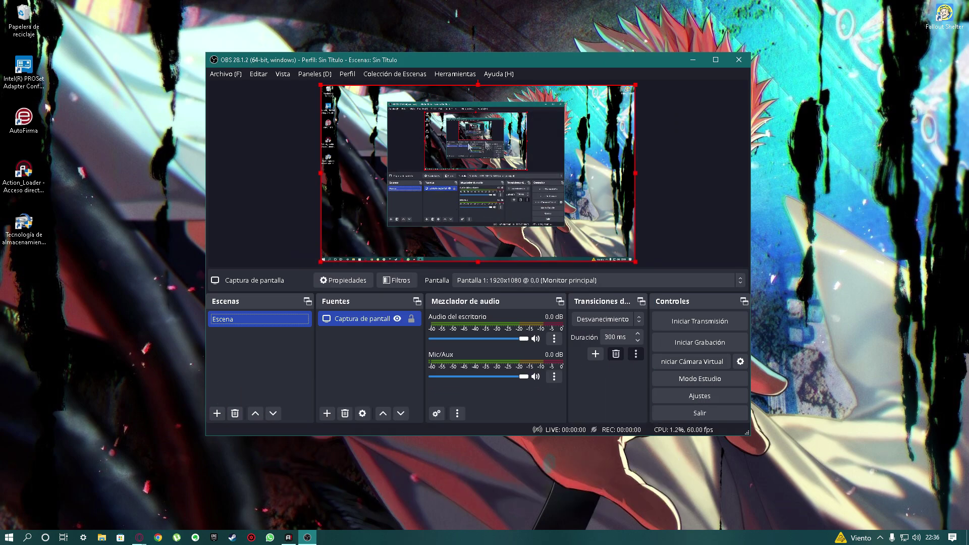
Step: Add a new Captura de entrada audio source using the device Micrófono (Realtek High Definition Audio)
{"action": "left_click_drag", "start_coordinate": [505, 59], "coordinate": [479, 63]}
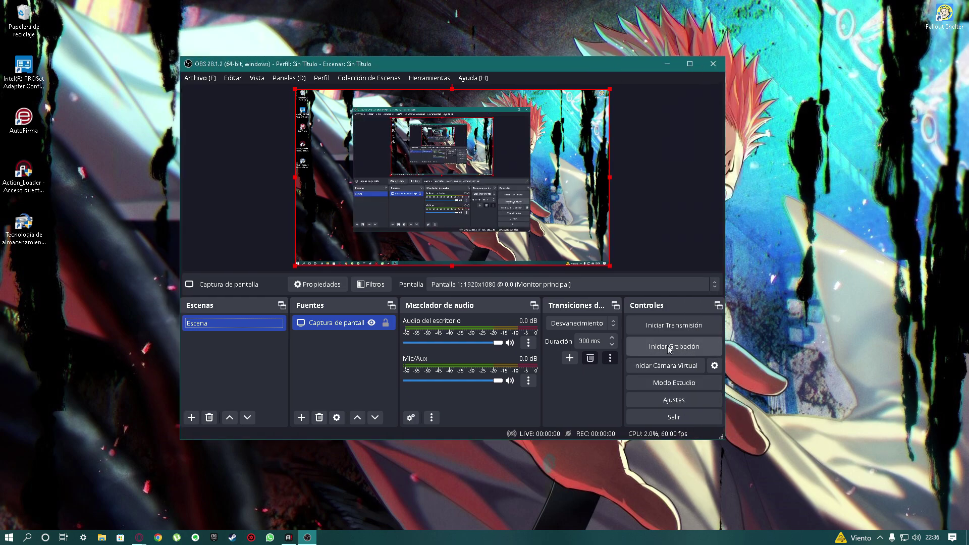
{"action": "left_click", "coordinate": [303, 421]}
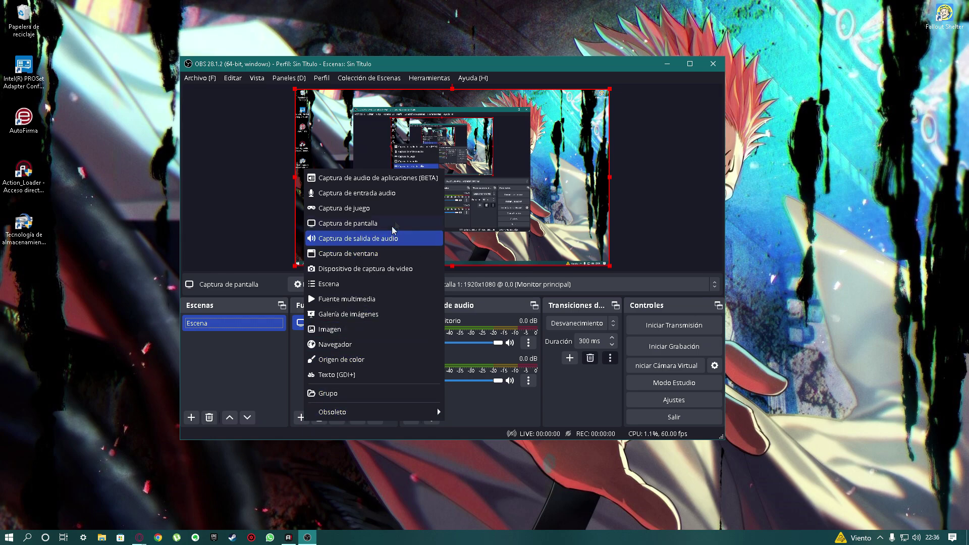
{"action": "left_click", "coordinate": [399, 193]}
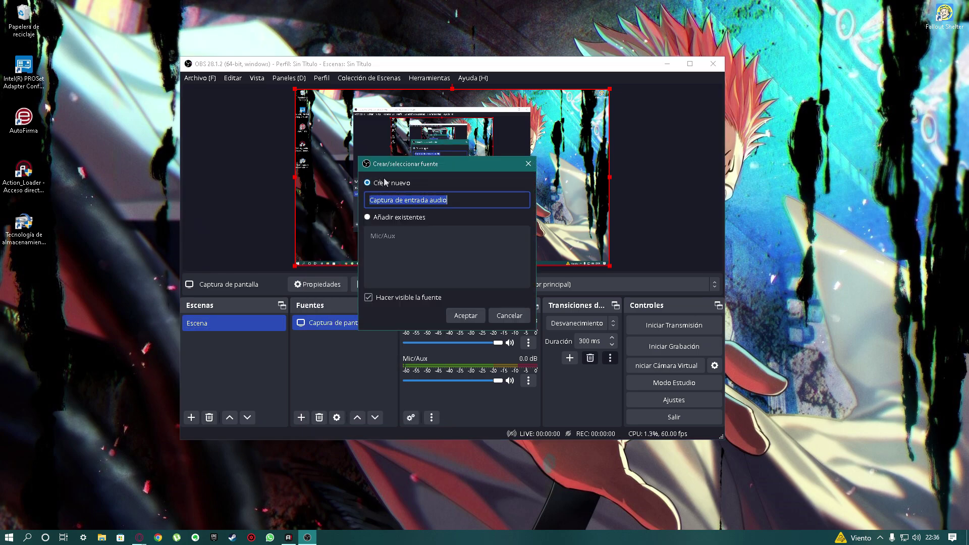
{"action": "left_click", "coordinate": [471, 318]}
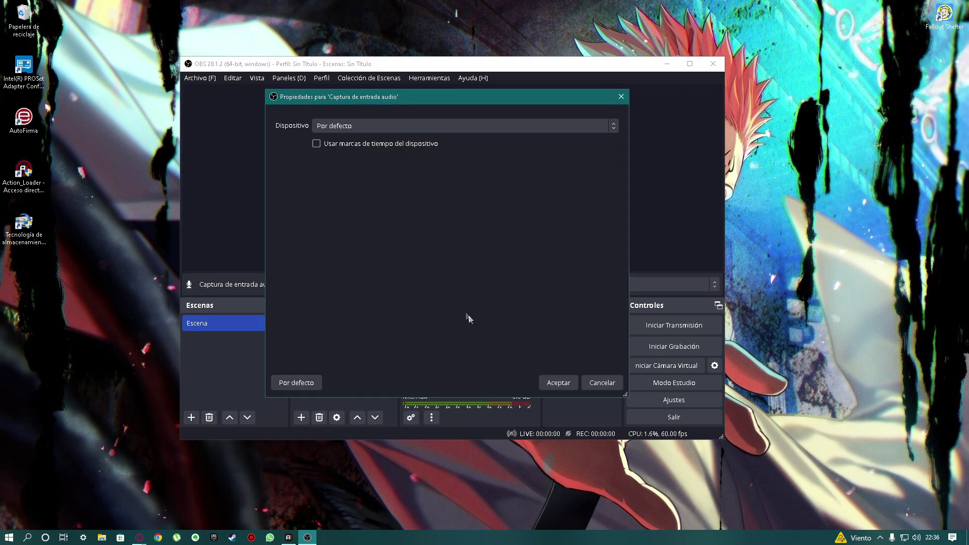
{"action": "left_click", "coordinate": [368, 126]}
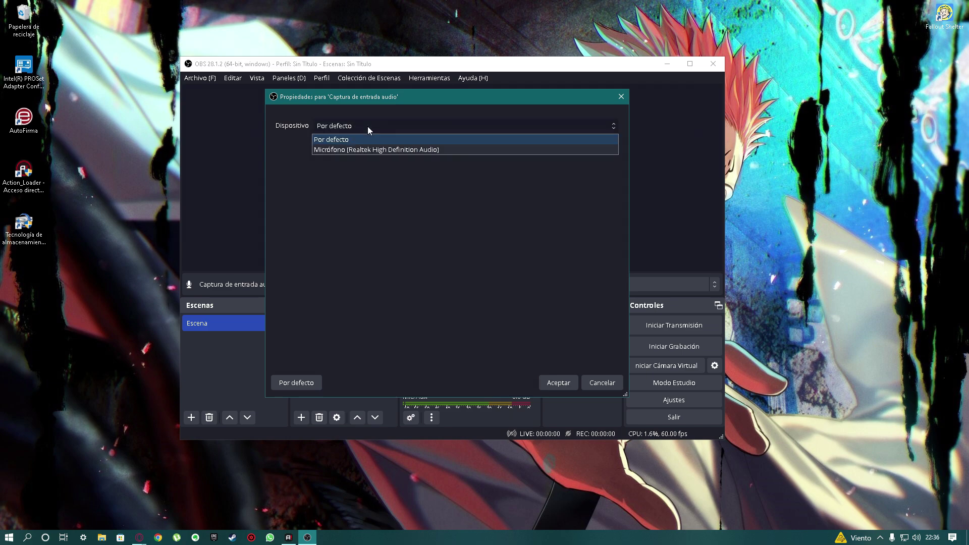
{"action": "left_click", "coordinate": [385, 150]}
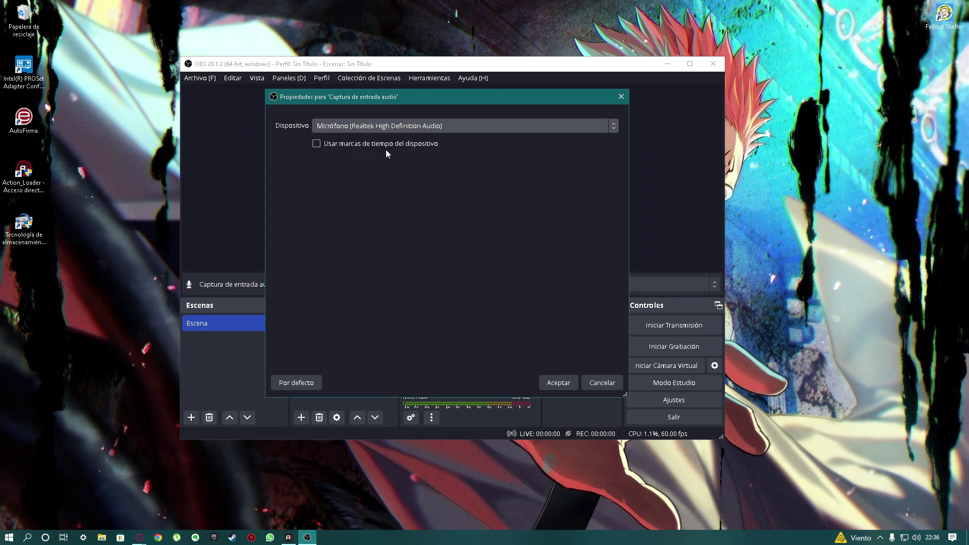
{"action": "left_click", "coordinate": [558, 383]}
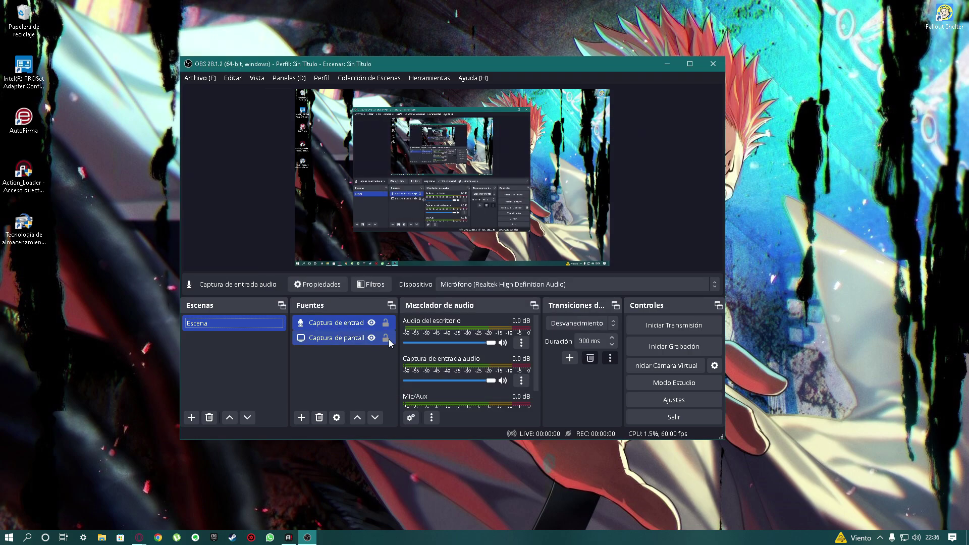
{"action": "left_click", "coordinate": [335, 341], "text": "ctrl"}
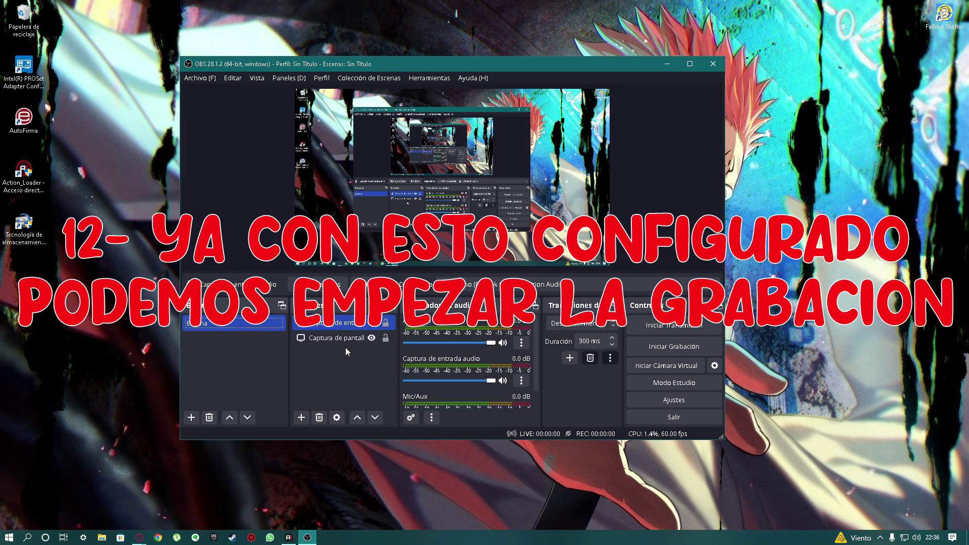
Step: Record a test clip with the OBS window minimized while moving the OBS Studio shortcut into the desktop's icon column, and stop the recording
{"action": "left_click", "coordinate": [674, 346]}
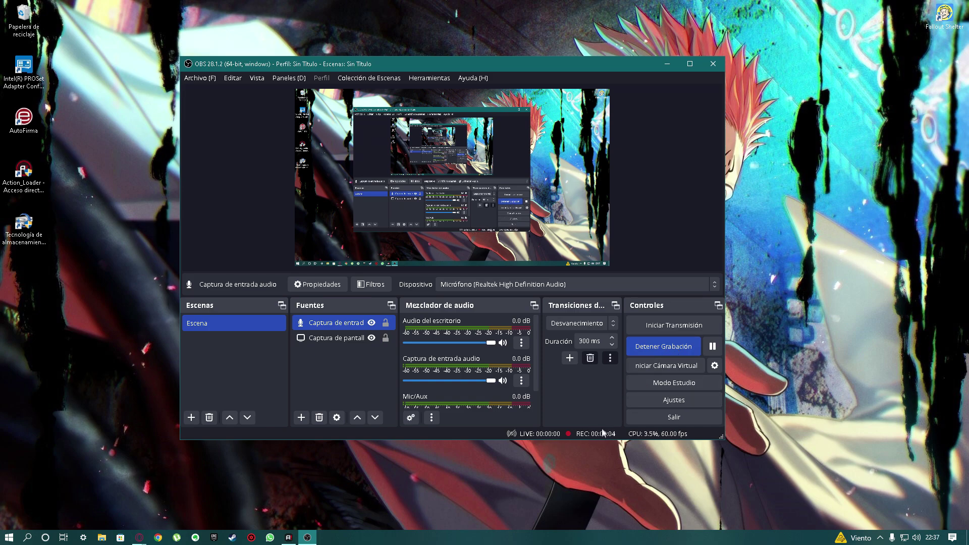
{"action": "left_click", "coordinate": [667, 64]}
{"action": "left_click_drag", "start_coordinate": [460, 148], "coordinate": [375, 331]}
{"action": "right_click", "coordinate": [406, 290]}
{"action": "left_click", "coordinate": [435, 314]}
{"action": "left_click_drag", "start_coordinate": [459, 170], "coordinate": [20, 275]}
{"action": "right_click", "coordinate": [192, 211]}
{"action": "left_click", "coordinate": [220, 243]}
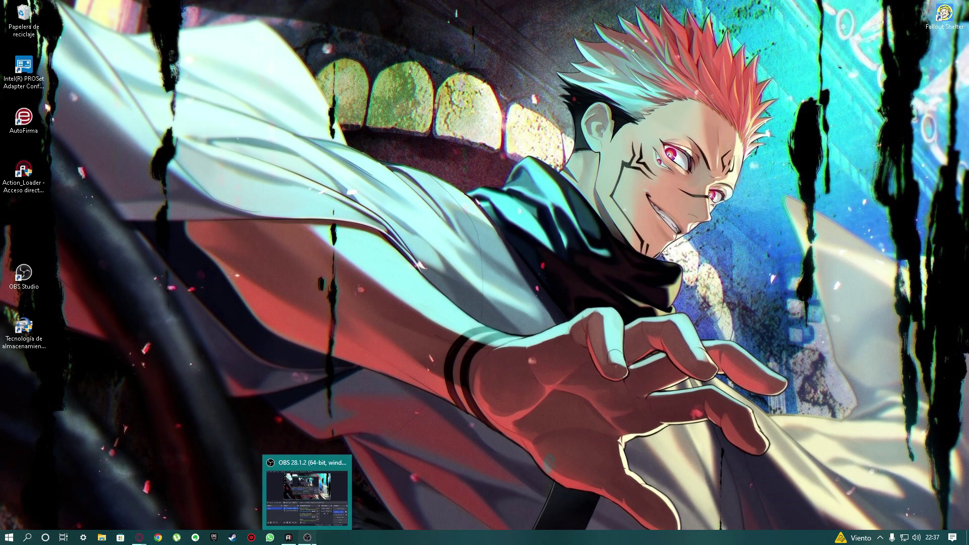
{"action": "left_click", "coordinate": [307, 537]}
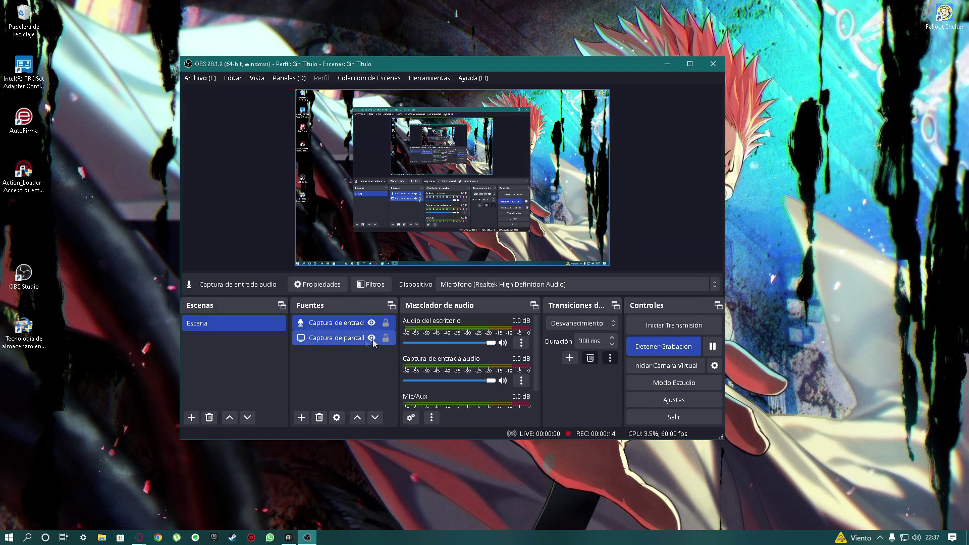
{"action": "left_click", "coordinate": [674, 346]}
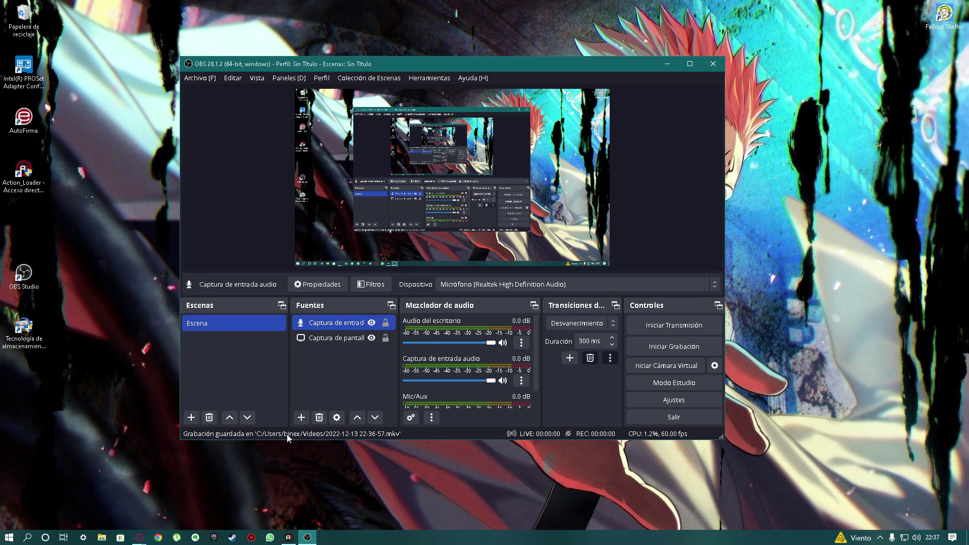
{"action": "left_click", "coordinate": [102, 537]}
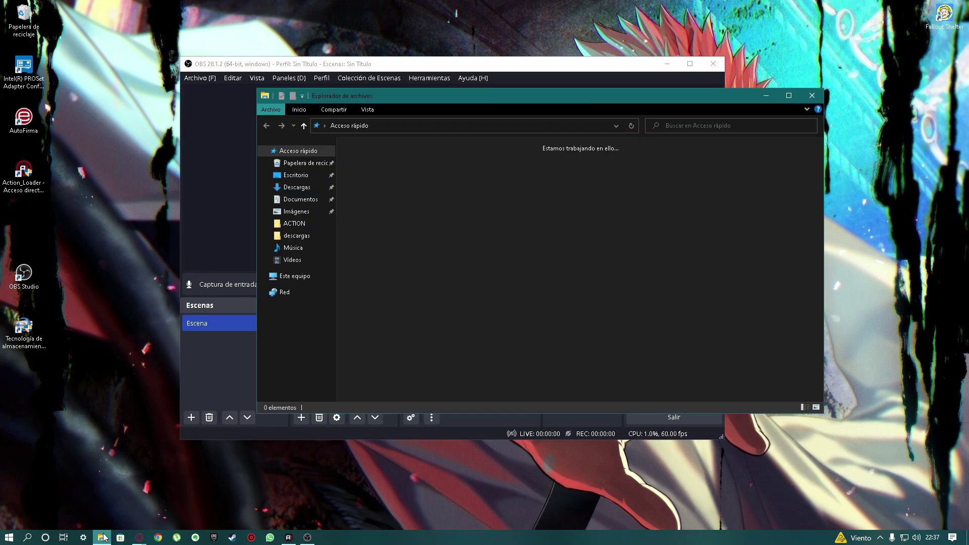
{"action": "left_click", "coordinate": [304, 258]}
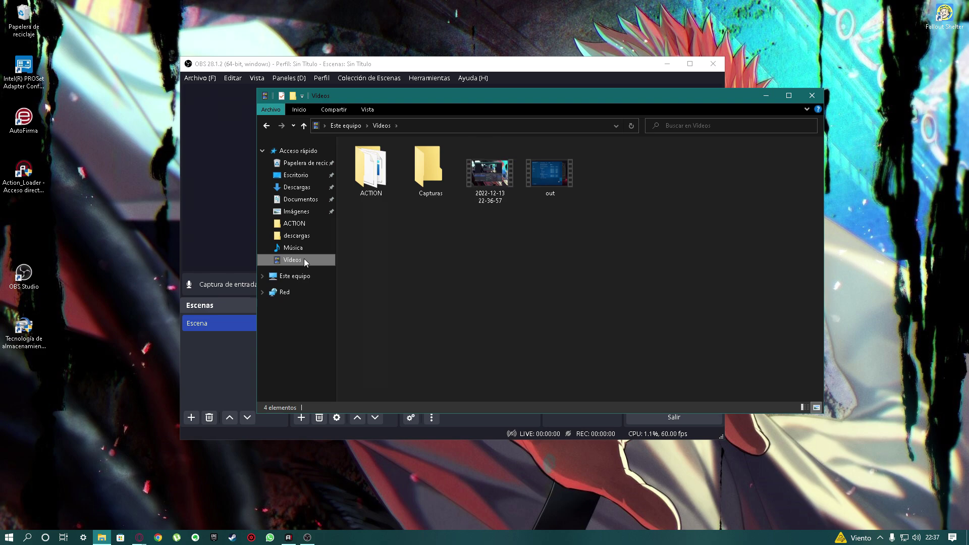
{"action": "double_click", "coordinate": [482, 174]}
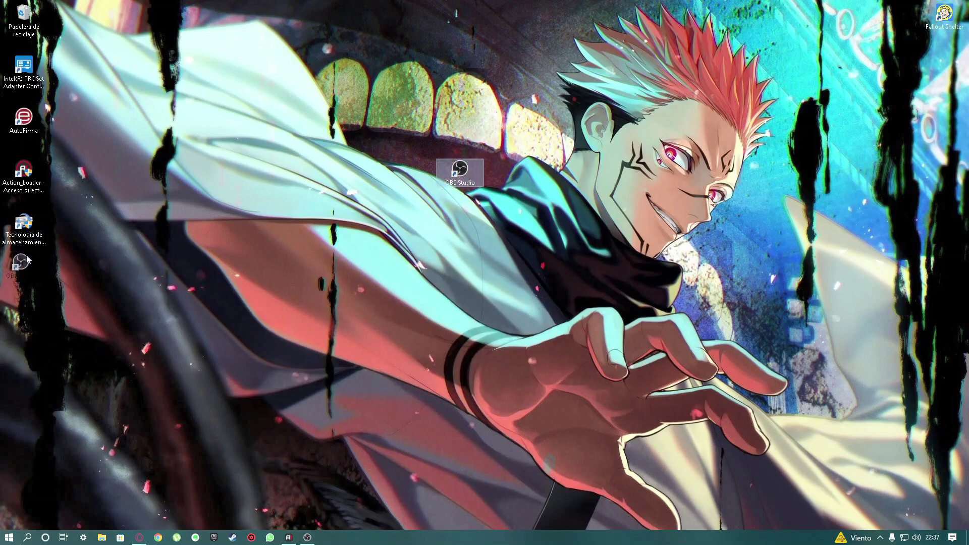
{"action": "left_click", "coordinate": [307, 538]}
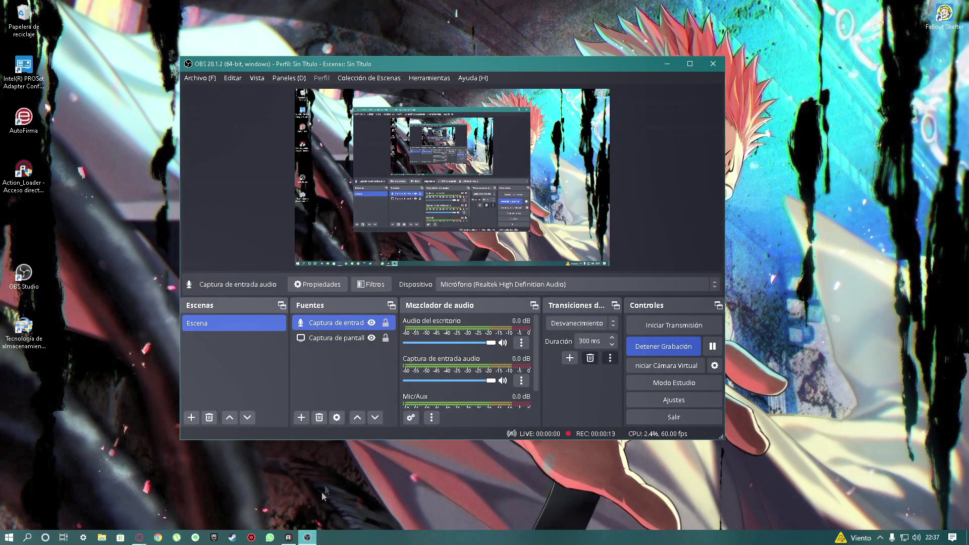
{"action": "mouse_move", "coordinate": [902, 451]}
{"action": "left_click", "coordinate": [921, 523]}
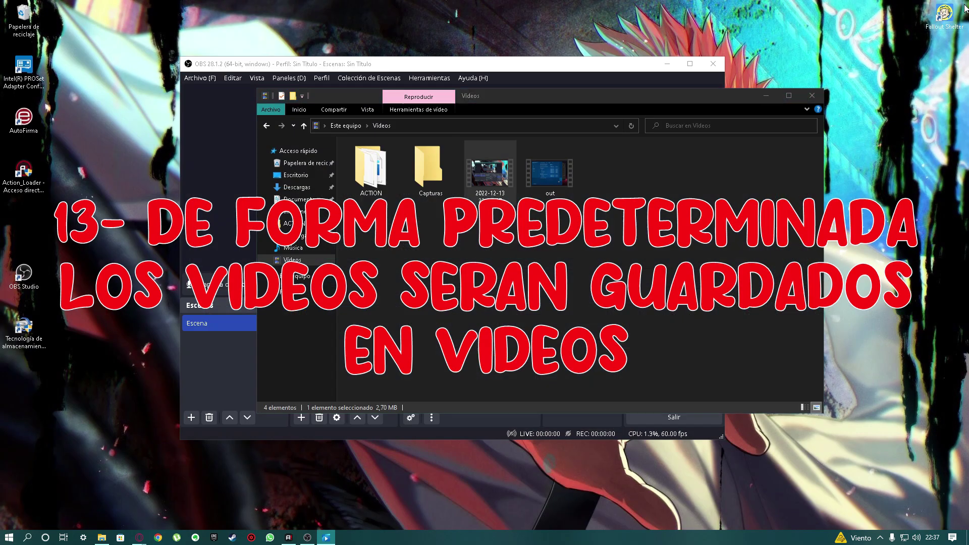
{"action": "left_click", "coordinate": [810, 98]}
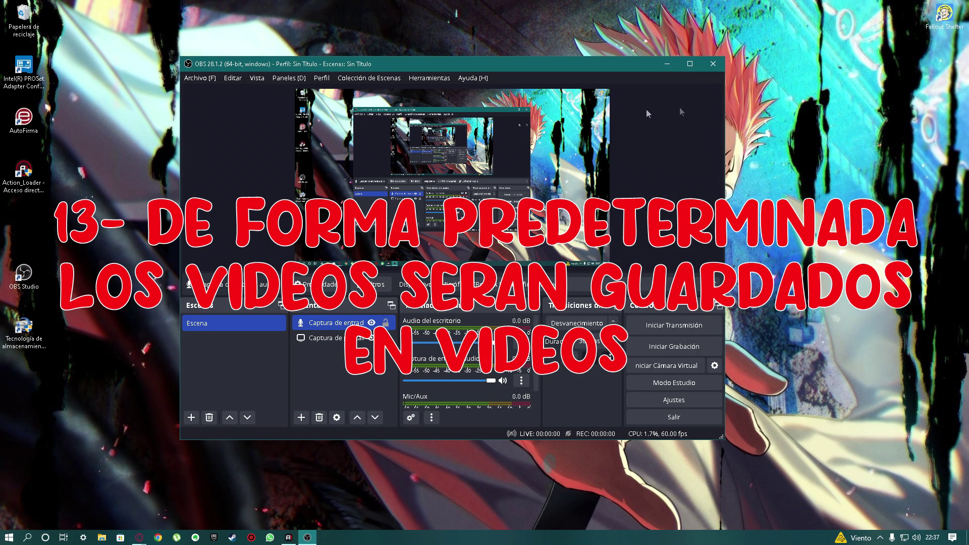
Step: Open the OBS settings and set the output mode to Avanzado
{"action": "left_click_drag", "start_coordinate": [554, 61], "coordinate": [565, 70]}
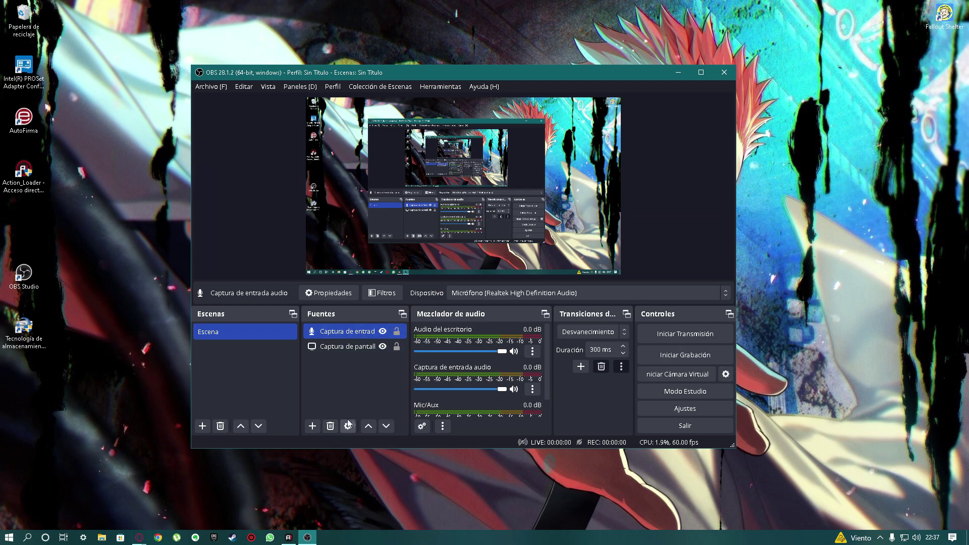
{"action": "left_click", "coordinate": [450, 88]}
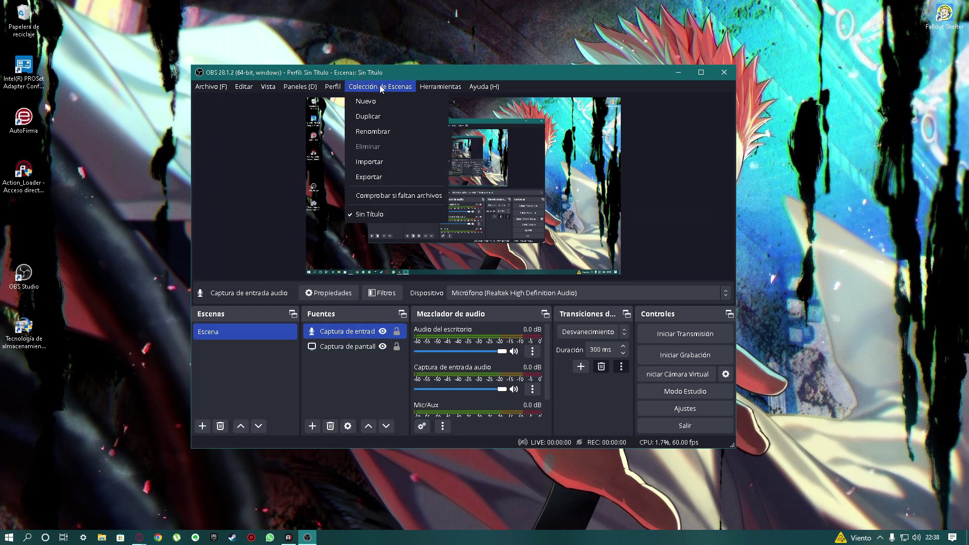
{"action": "mouse_move", "coordinate": [212, 92]}
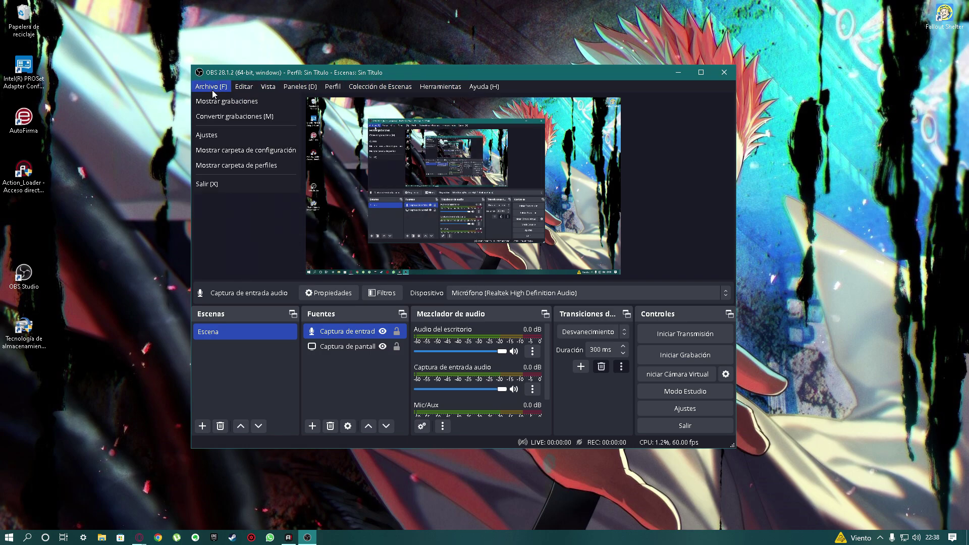
{"action": "left_click", "coordinate": [226, 135]}
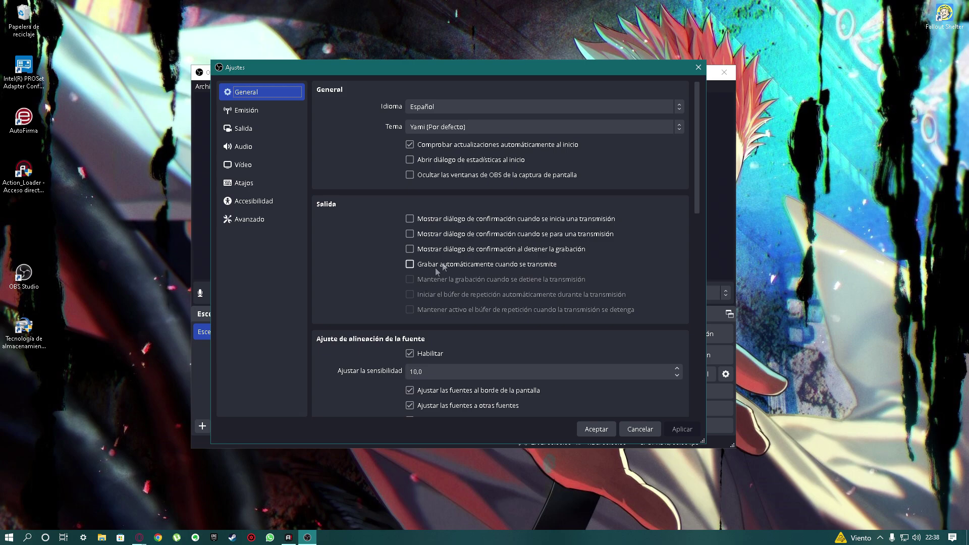
{"action": "left_click", "coordinate": [257, 119]}
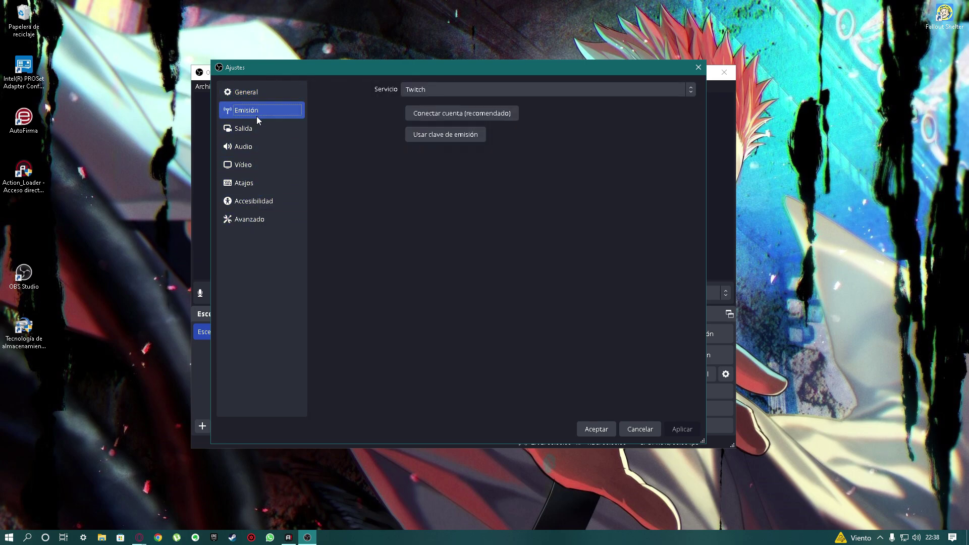
{"action": "left_click", "coordinate": [262, 133]}
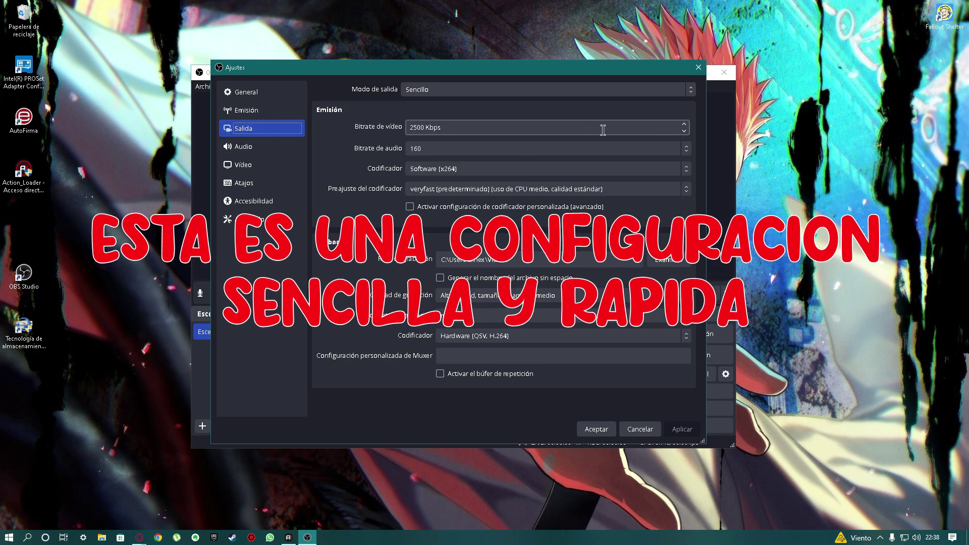
{"action": "left_click", "coordinate": [462, 91]}
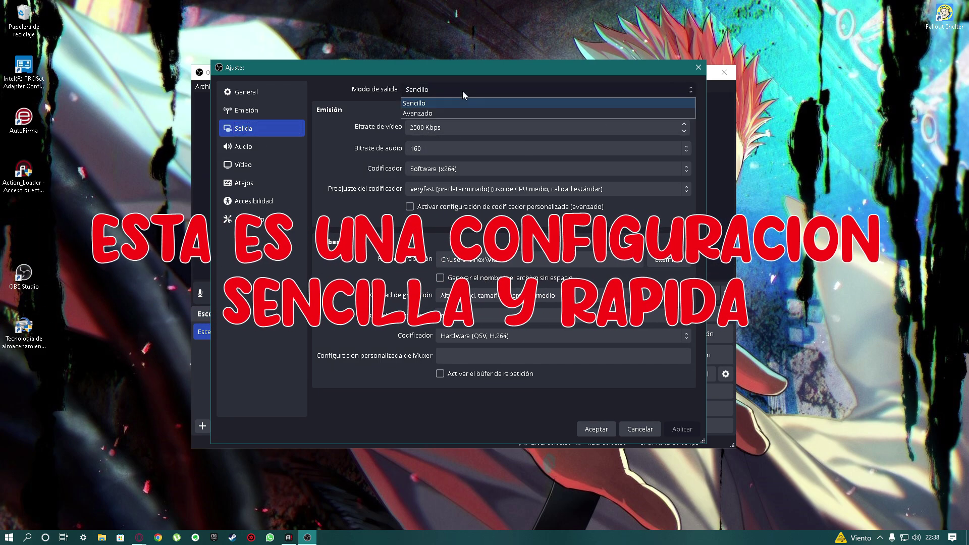
{"action": "left_click", "coordinate": [459, 113]}
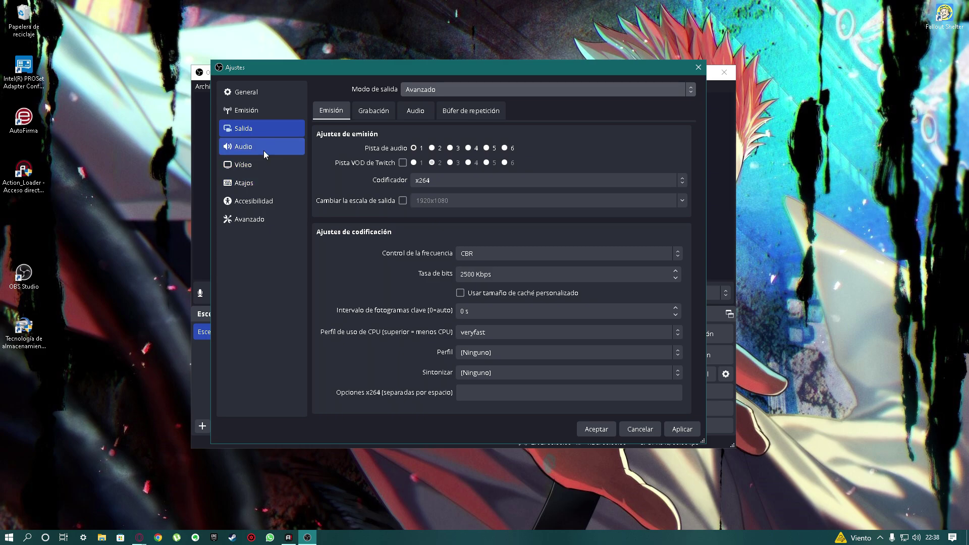
Step: Set the recording format to mp4 and the recording encoder to QuickSync H.264 in the advanced output settings
{"action": "left_click", "coordinate": [387, 112]}
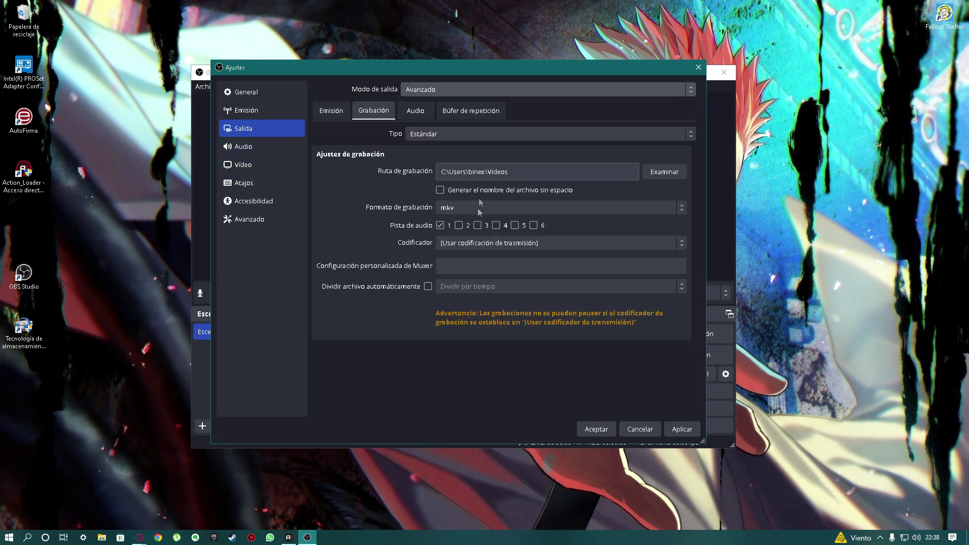
{"action": "left_click", "coordinate": [521, 207]}
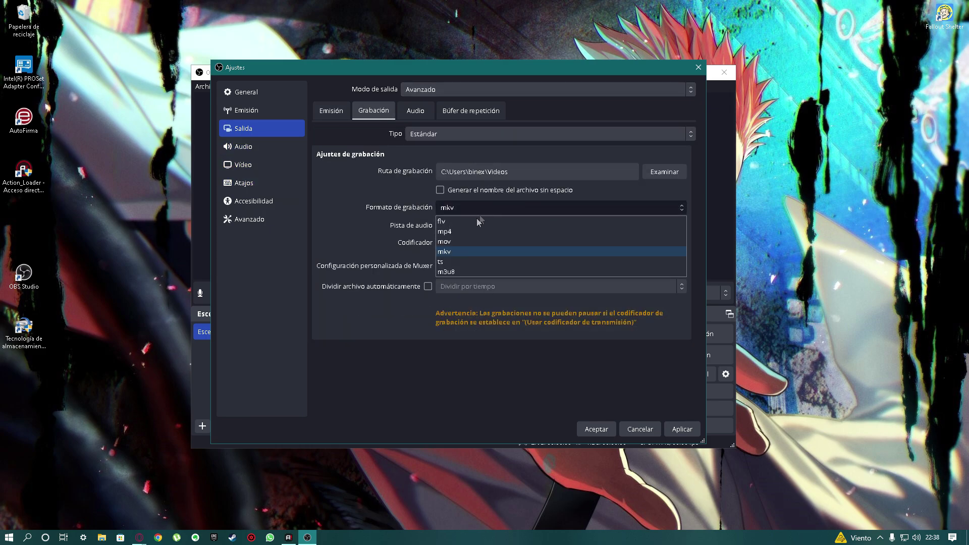
{"action": "left_click", "coordinate": [449, 232]}
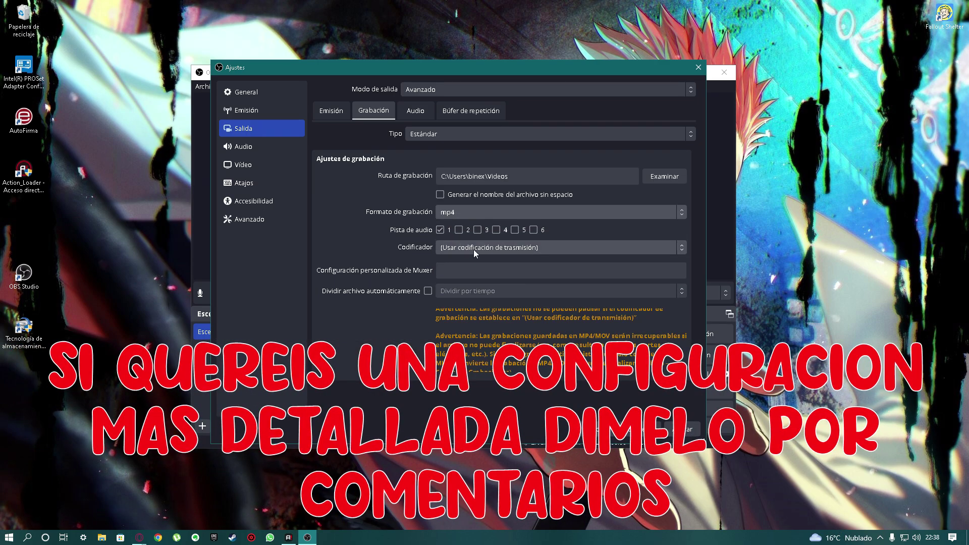
{"action": "left_click", "coordinate": [493, 248]}
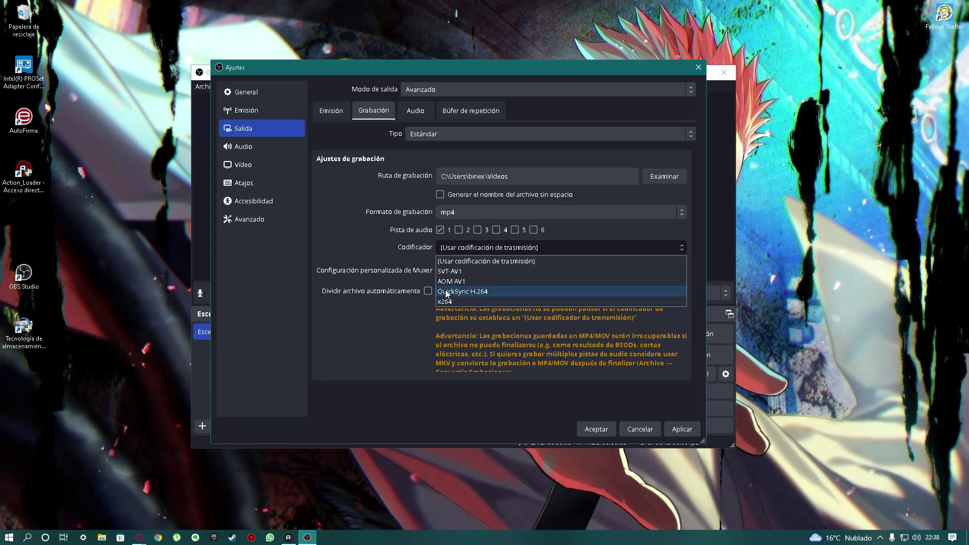
{"action": "left_click", "coordinate": [477, 292]}
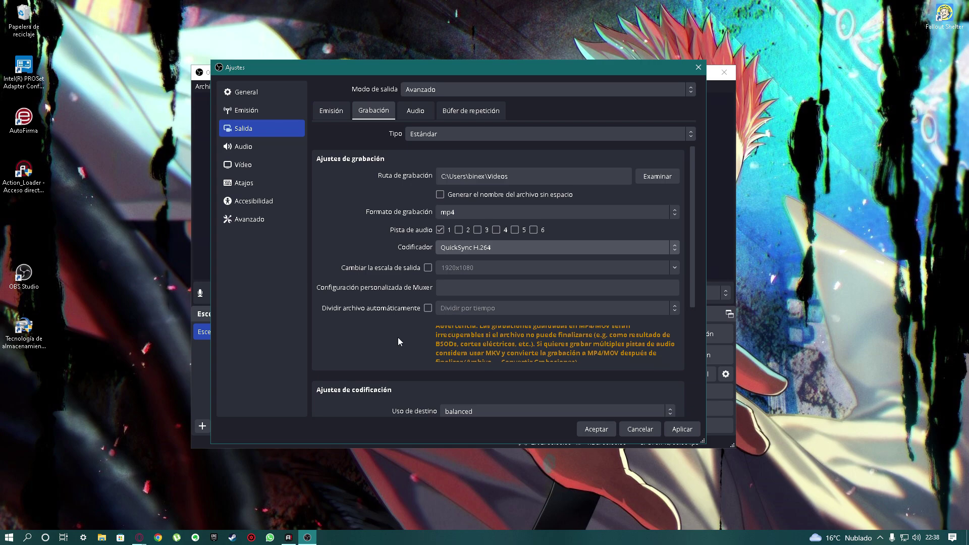
Step: Review the recording's encoding settings and the available Uso de destino presets without changing the selection
{"action": "scroll", "coordinate": [398, 337], "scroll_direction": "down", "scroll_amount": 1}
{"action": "scroll", "coordinate": [397, 334], "scroll_direction": "down", "scroll_amount": 2}
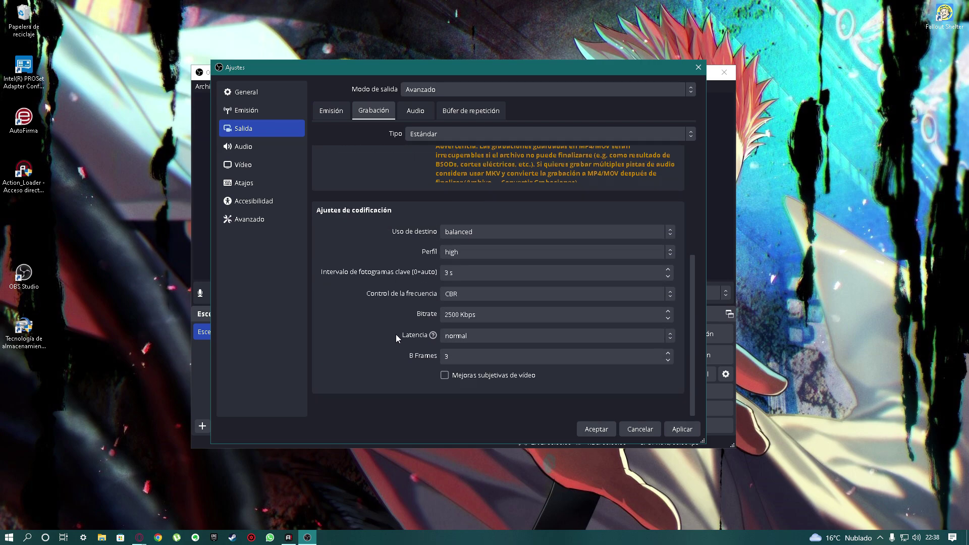
{"action": "left_click", "coordinate": [485, 233]}
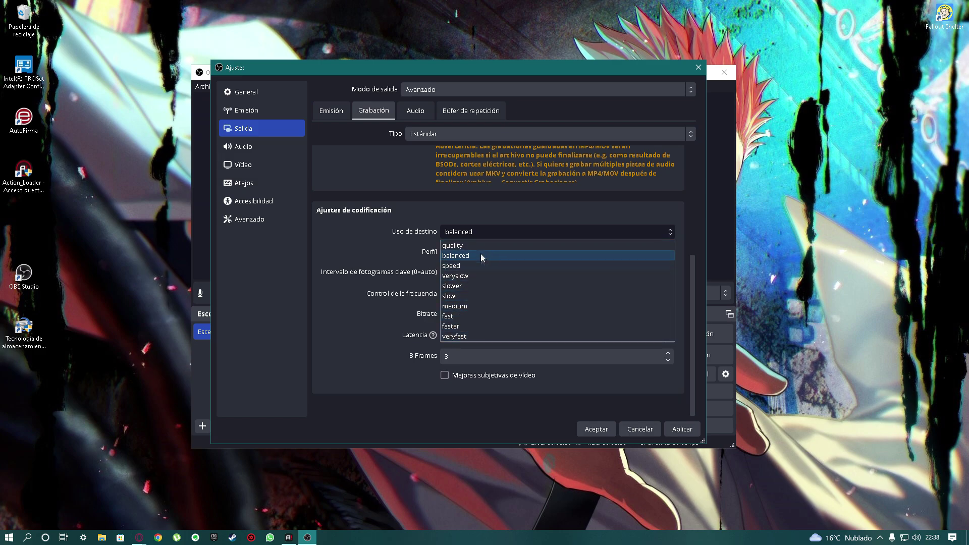
{"action": "left_click", "coordinate": [486, 230]}
{"action": "scroll", "coordinate": [437, 246], "scroll_direction": "up", "scroll_amount": 5}
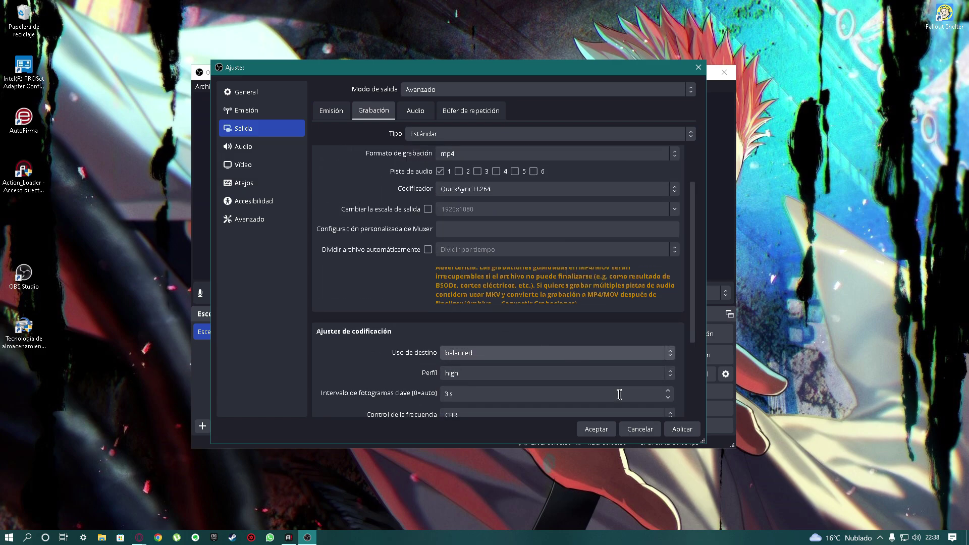